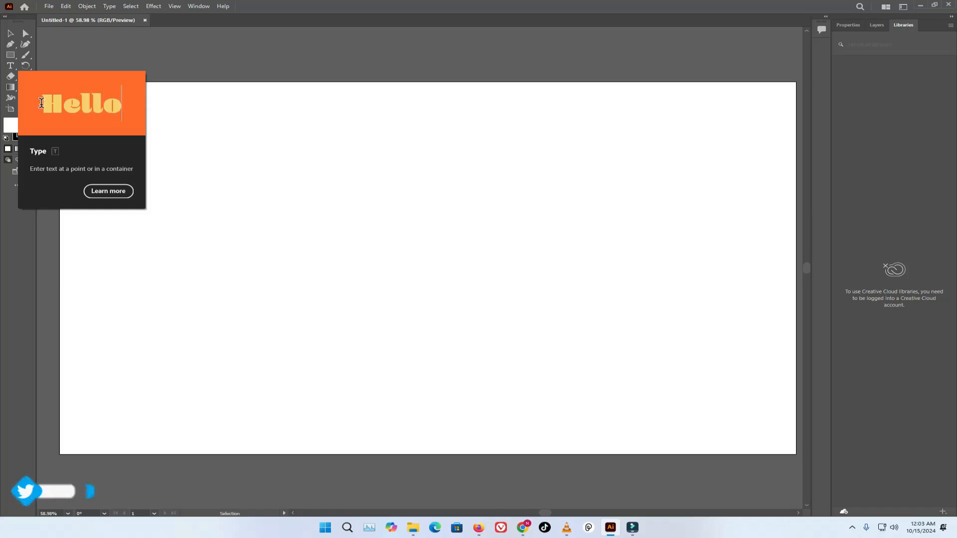
# - Display the object properties and place a point-text object in the upper-left area of the artboard
pyautogui.click(848, 25)
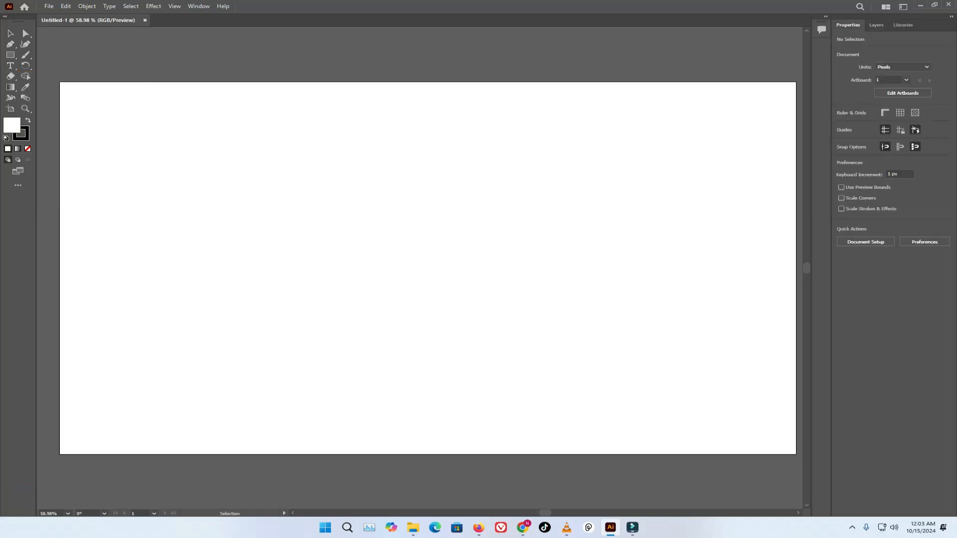
pyautogui.click(11, 65)
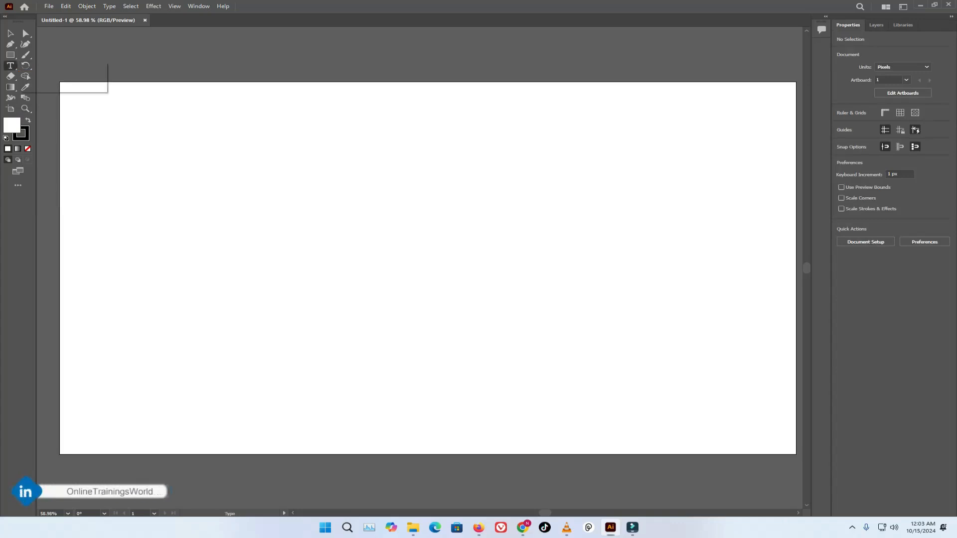
pyautogui.click(53, 66)
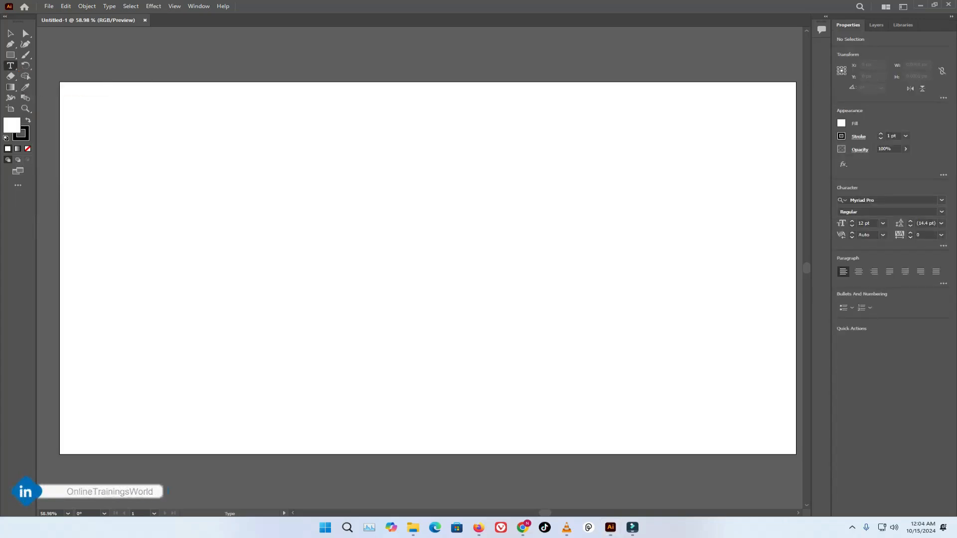
pyautogui.click(153, 148)
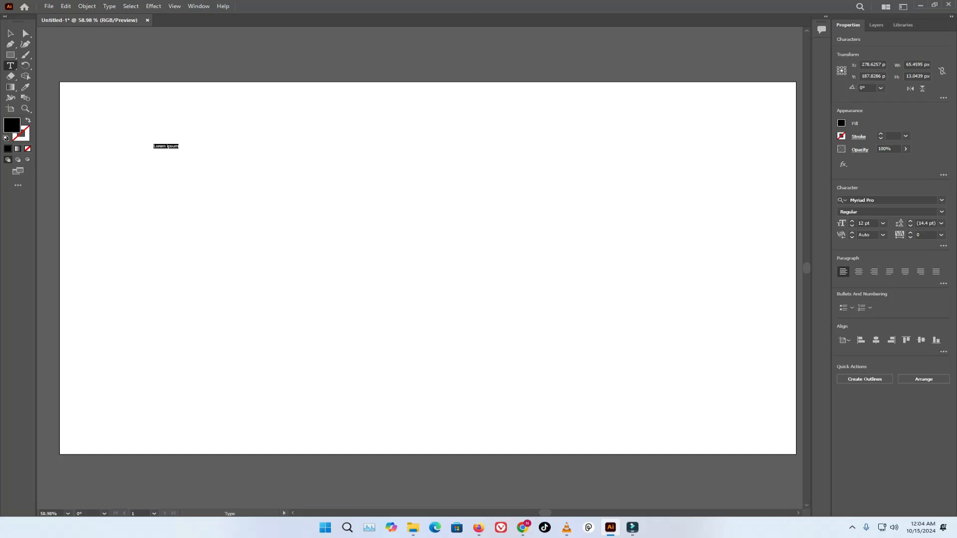
# - Clear the placeholder text from the point-text object, exit text editing and try to scale the object up
pyautogui.doubleClick(173, 146)
pyautogui.doubleClick(173, 146)
pyautogui.hotkey('ctrl', 'a')
pyautogui.press('BackSpace')
pyautogui.press('Escape')
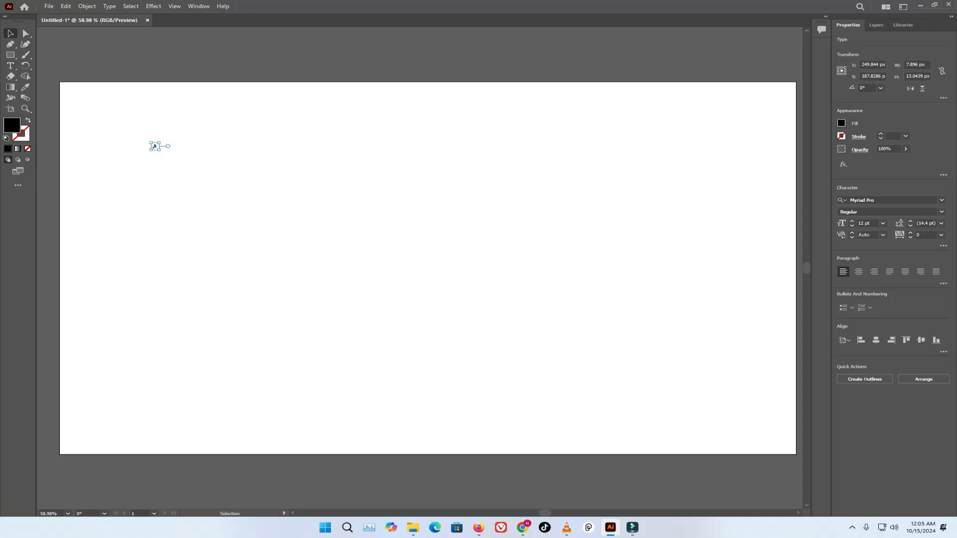
pyautogui.moveTo(158, 150); pyautogui.dragTo(230, 197)
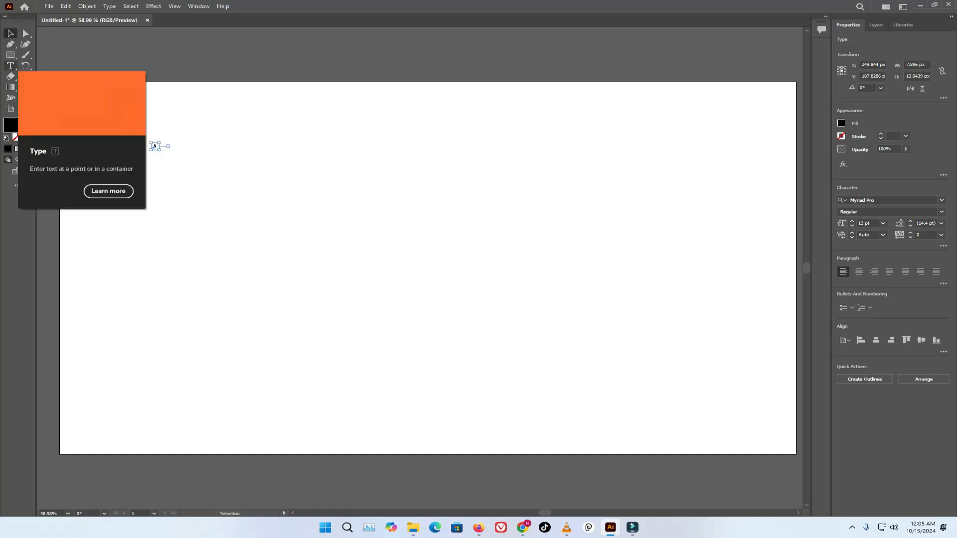
# - Draw an area-text box about 453 by 192 px and replace its placeholder with "This i my 22 video lecture"
pyautogui.click(10, 66)
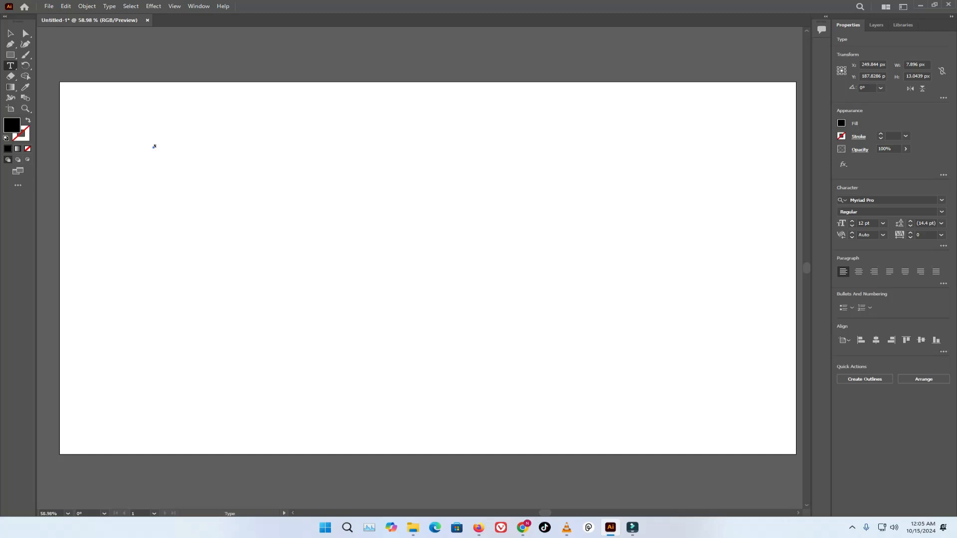
pyautogui.moveTo(212, 151); pyautogui.dragTo(386, 217)
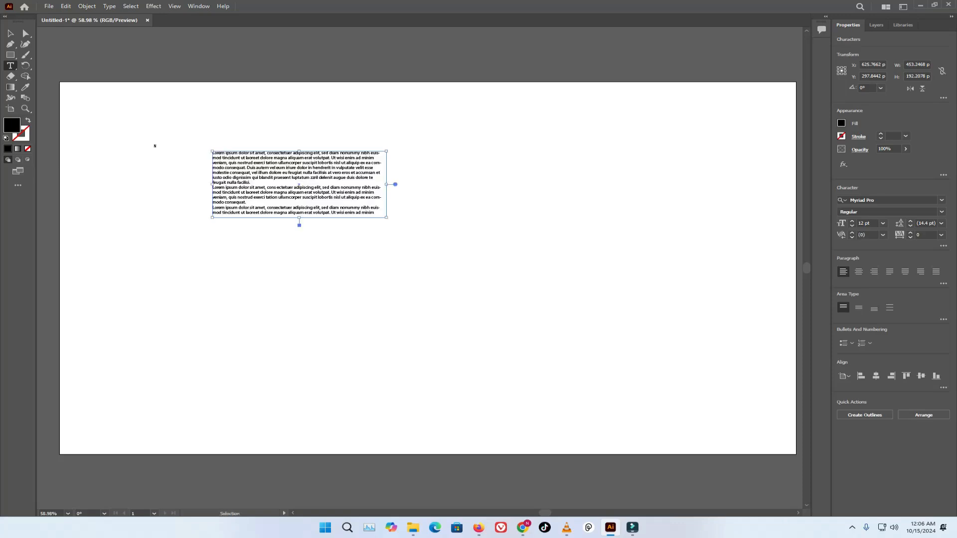
pyautogui.press('BackSpace')
pyautogui.write('This')
pyautogui.write(' in')
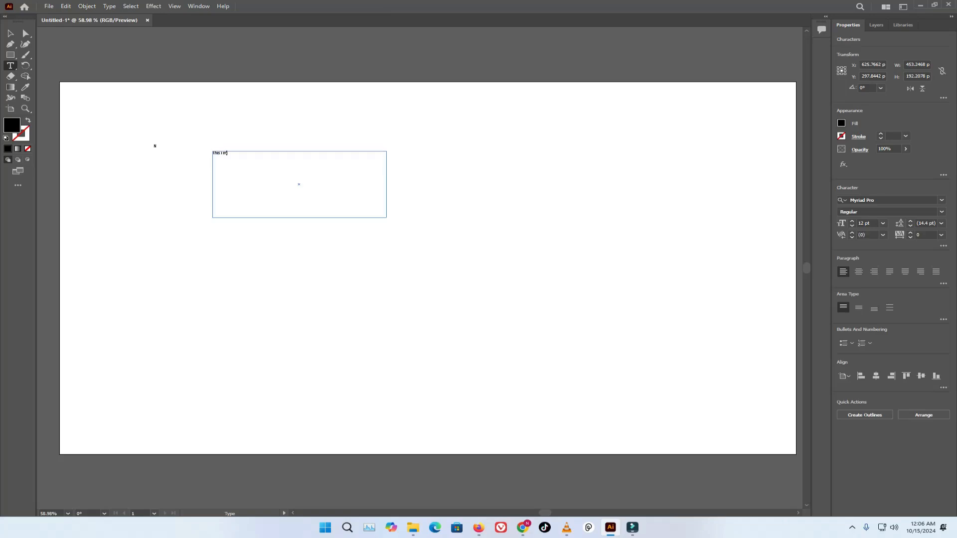
pyautogui.write('y 22 video lecture')
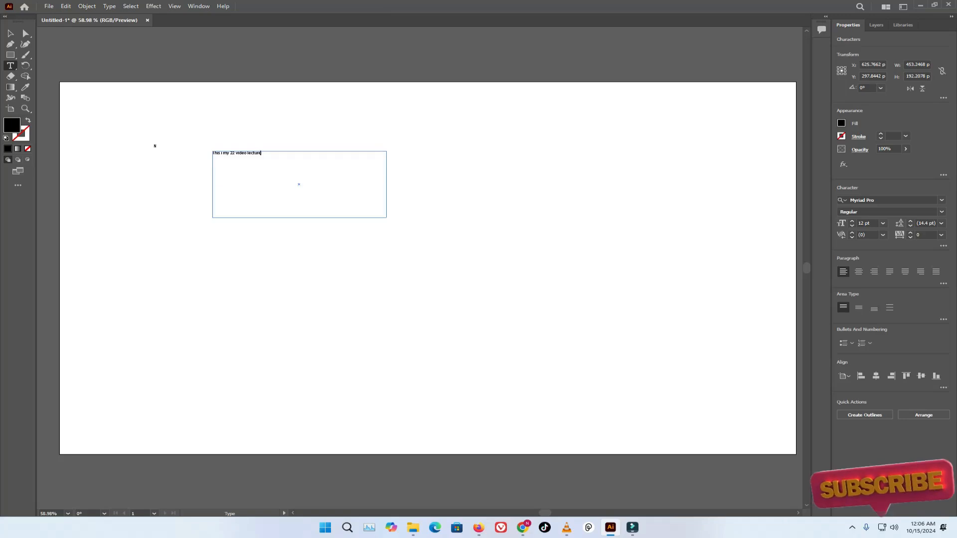
# - Set the font size of the whole "This i my 22 video lecture" text to 36 pt
pyautogui.hotkey('ctrl', 'a')
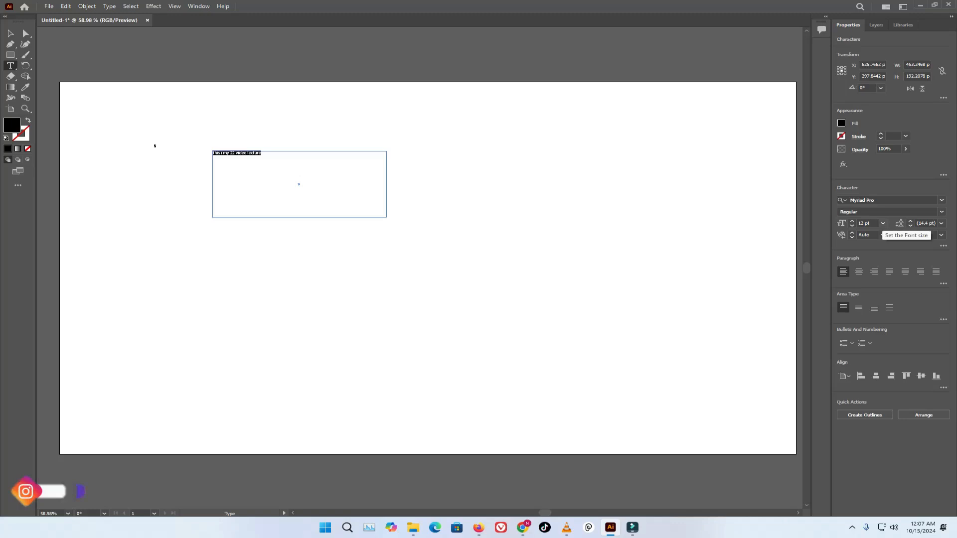
pyautogui.click(882, 222)
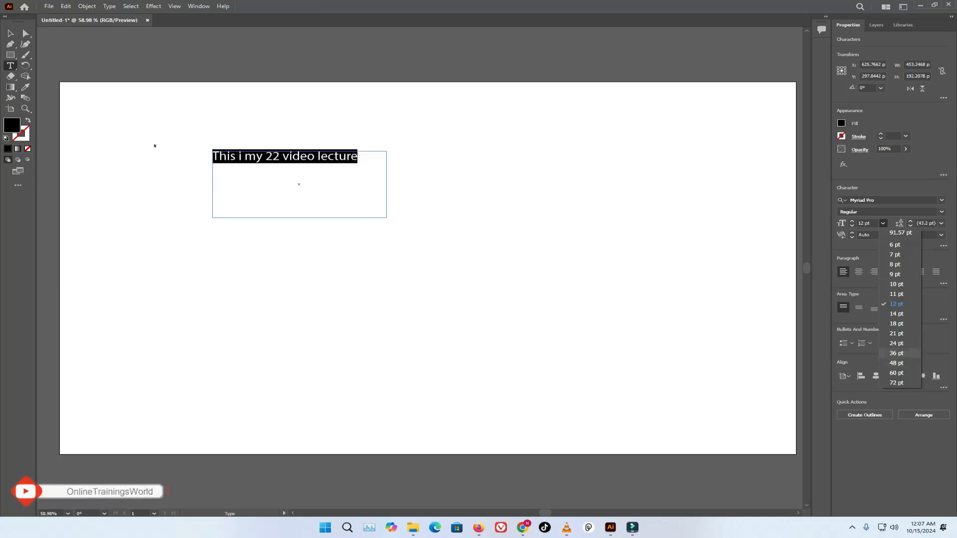
pyautogui.click(896, 353)
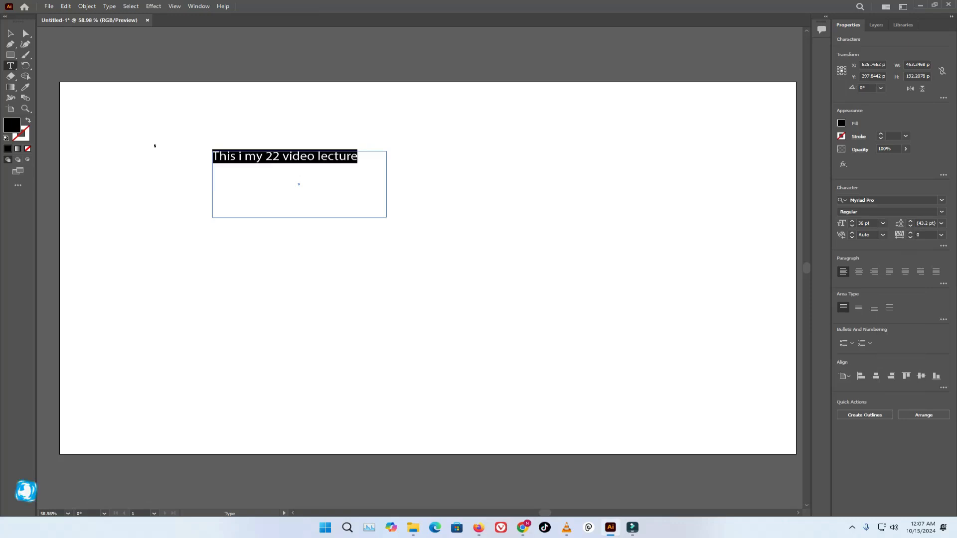
pyautogui.press('Right')
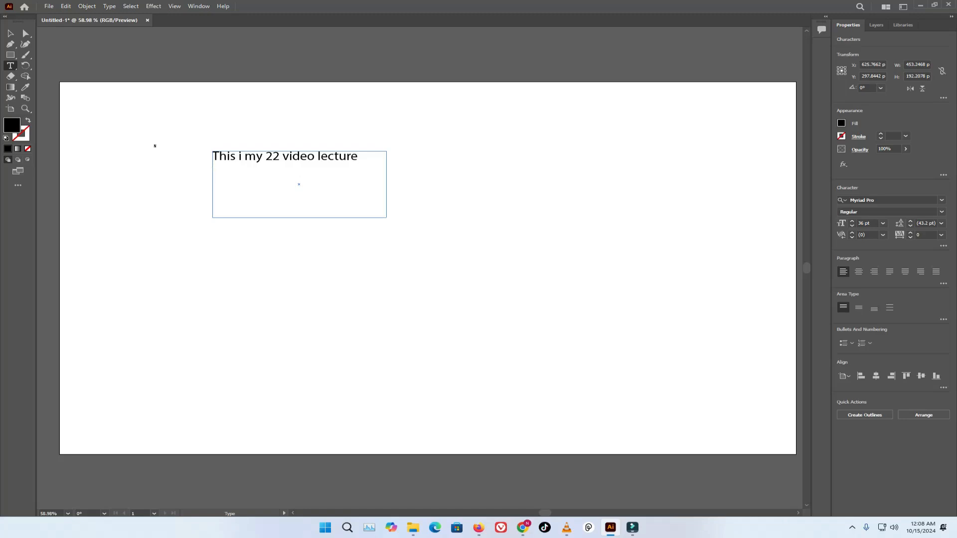
# - Add a second line reading "this is my secon line of this class" to the area text and finish editing
pyautogui.write('this is ')
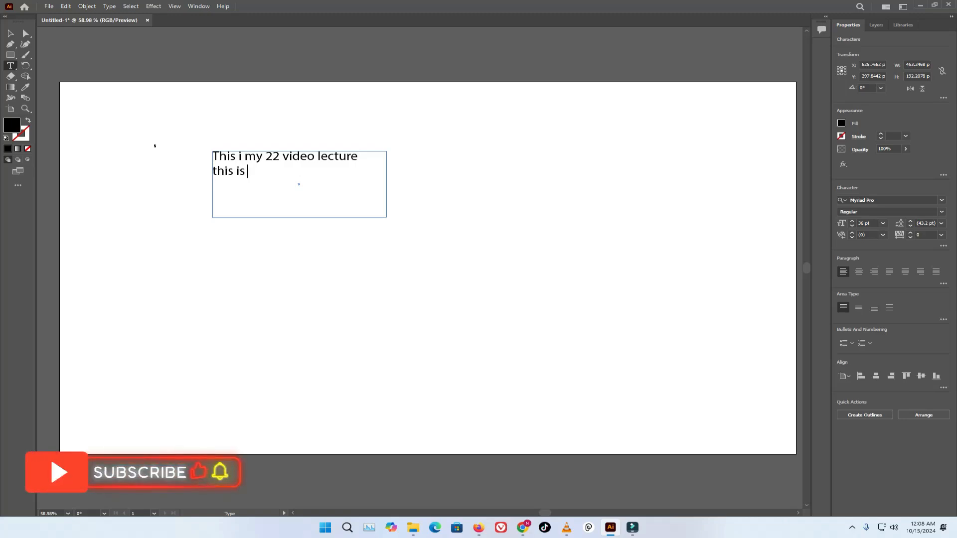
pyautogui.write('my secon line o')
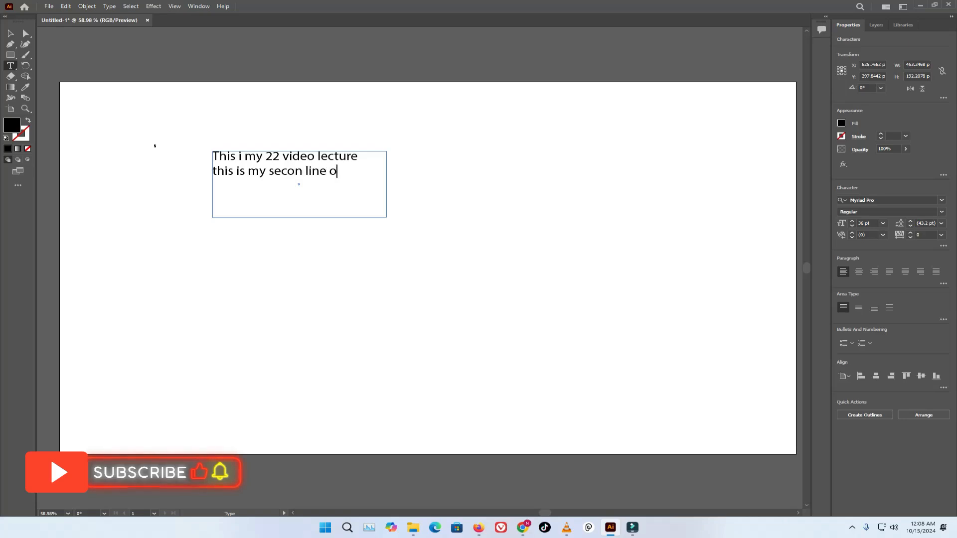
pyautogui.write('f this class')
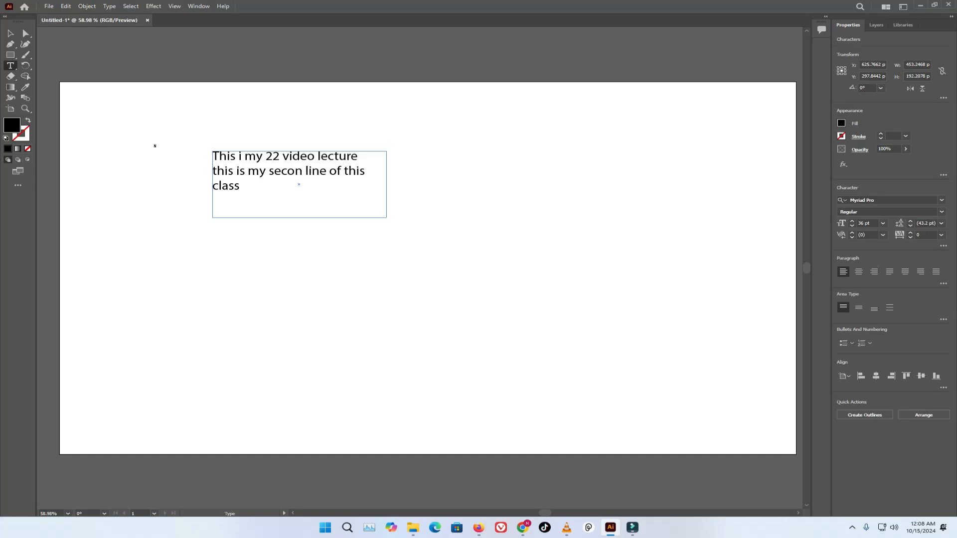
pyautogui.press('Escape')
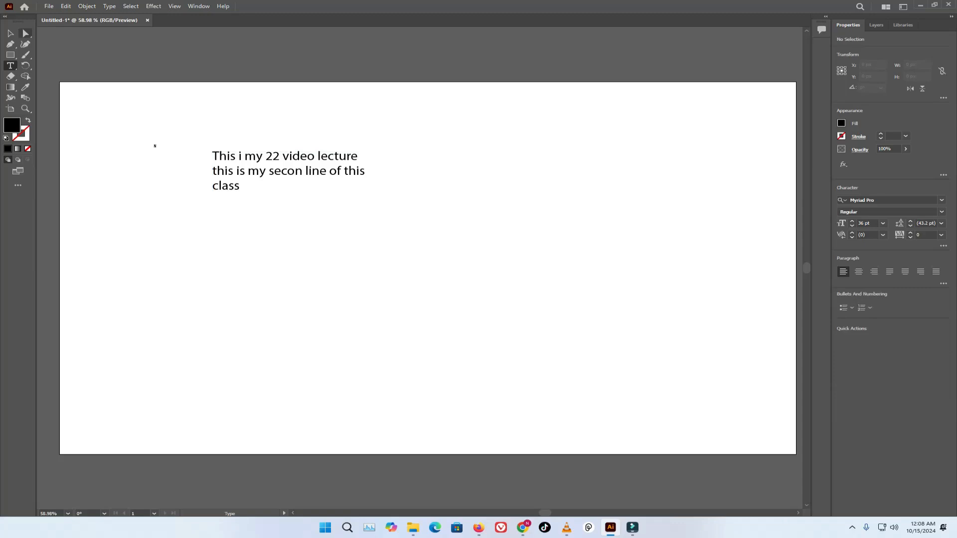
# - Move the video lecture text block slightly down and toward the artboard's left edge, then deselect it
pyautogui.click(10, 33)
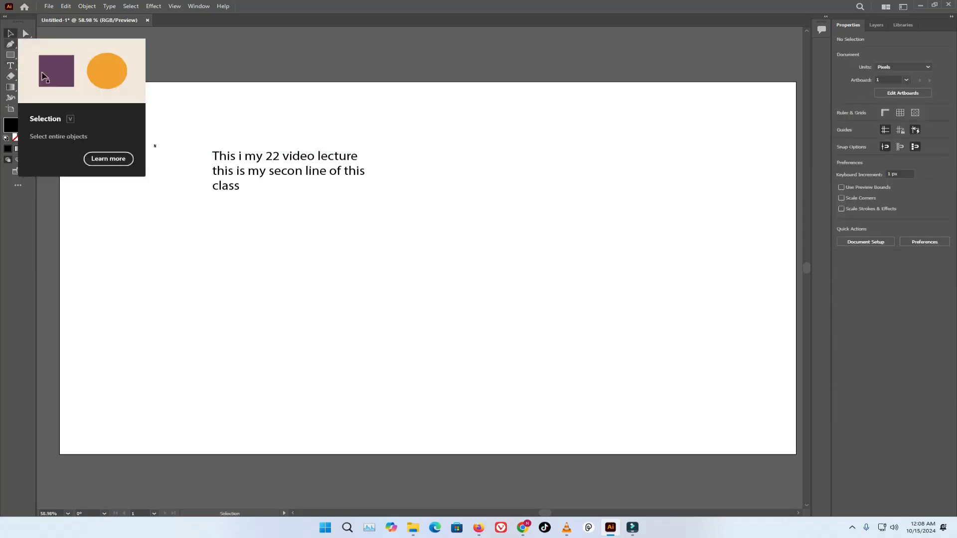
pyautogui.moveTo(298, 184); pyautogui.dragTo(227, 183)
pyautogui.click(259, 279)
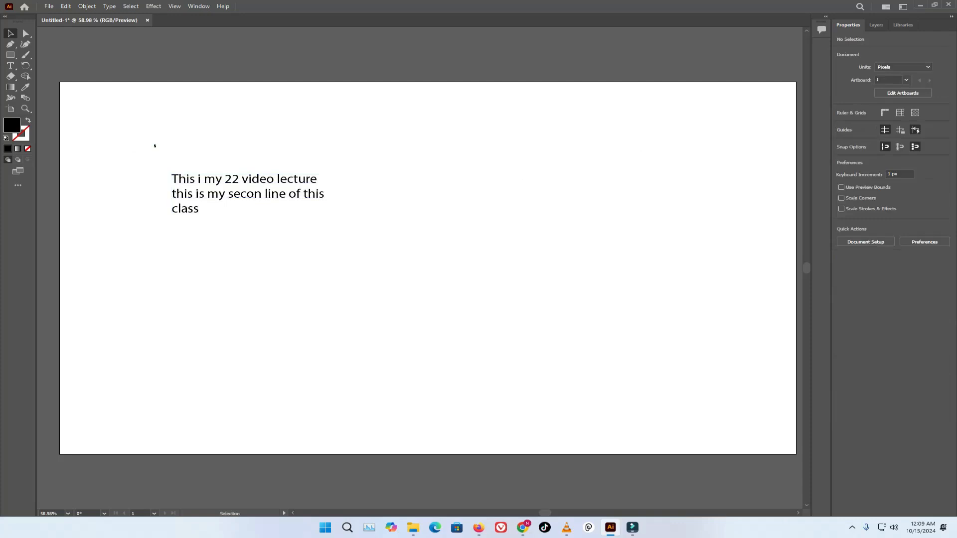
# - Draw a text box about 125 by 64 px to the right of the first text block, containing "this is"
pyautogui.click(9, 66)
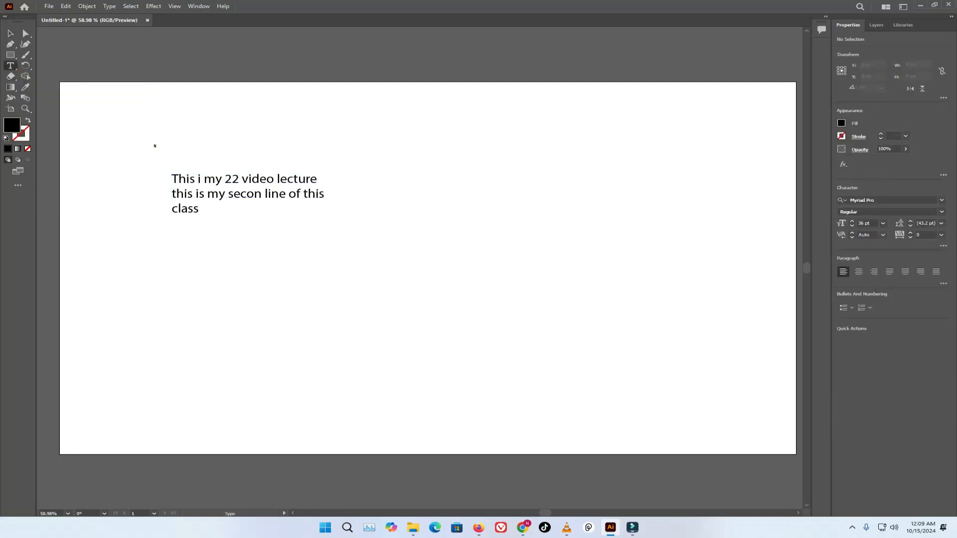
pyautogui.moveTo(411, 174); pyautogui.dragTo(459, 196)
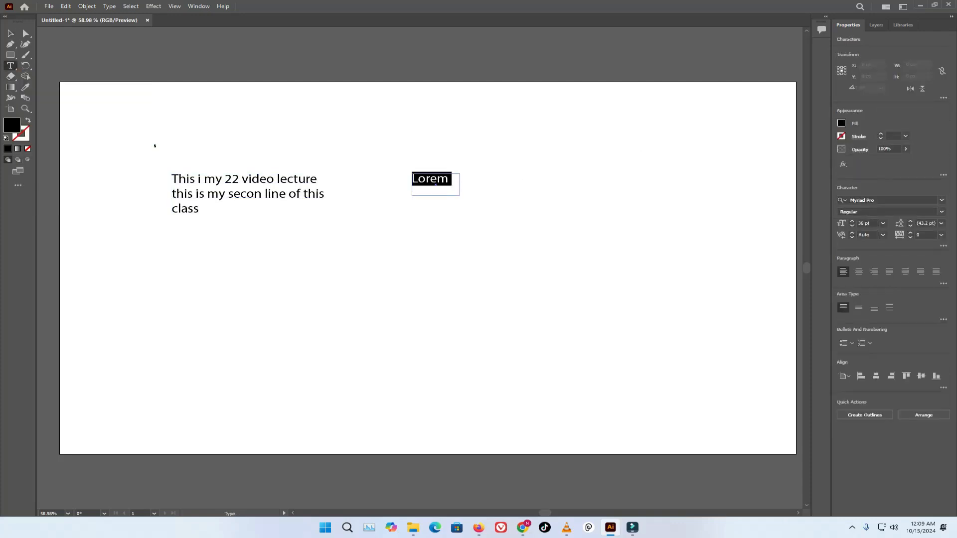
pyautogui.write('this is')
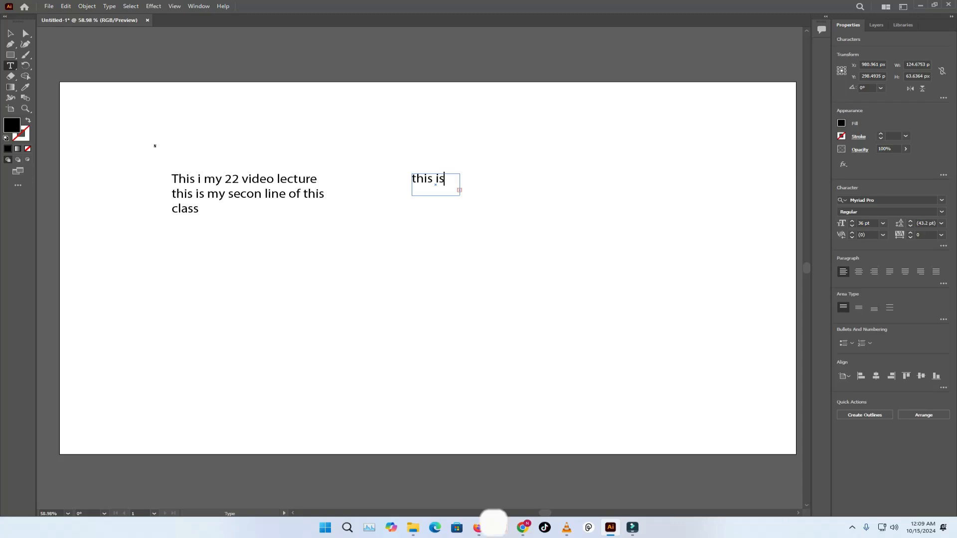
pyautogui.press('Escape')
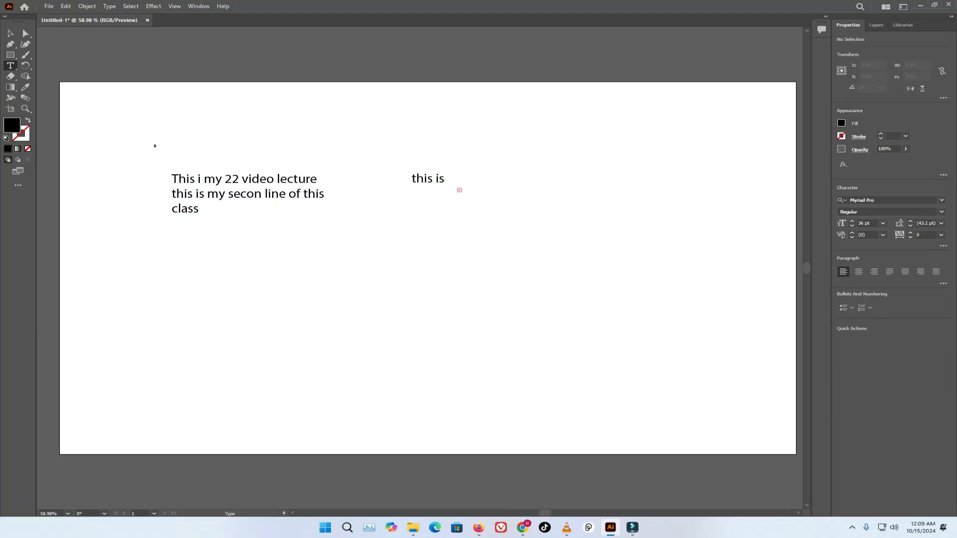
# - Draw a text box about 708 by 356 px below, containing "this is my 22 class if adobe illustrator" and "this is my second line of today class"
pyautogui.moveTo(195, 243); pyautogui.dragTo(468, 366)
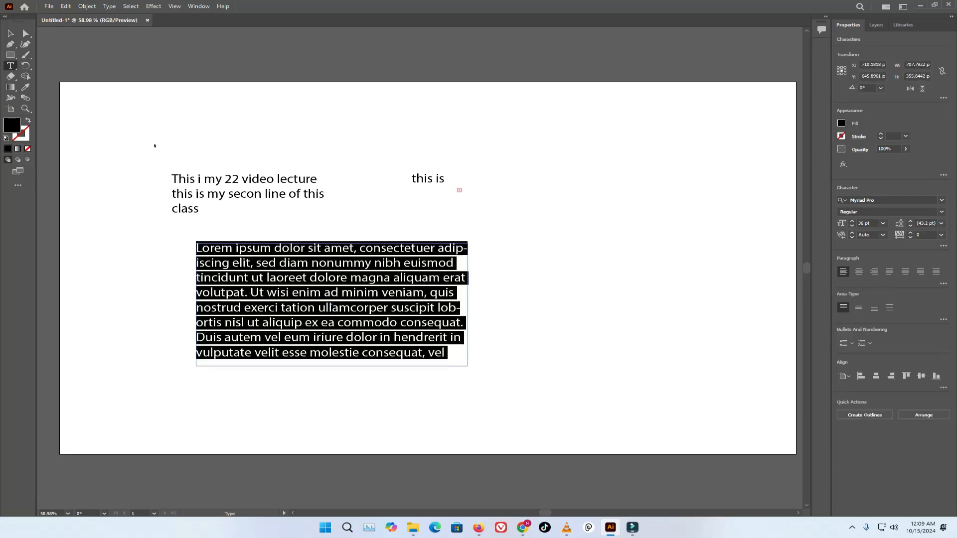
pyautogui.click(330, 305)
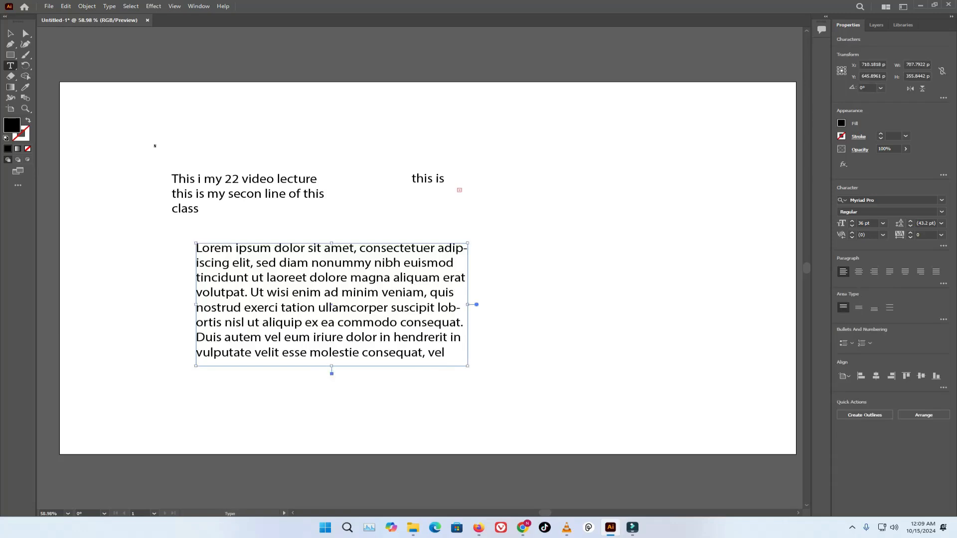
pyautogui.hotkey('ctrl', 'a')
pyautogui.press('BackSpace')
pyautogui.write('this is my ')
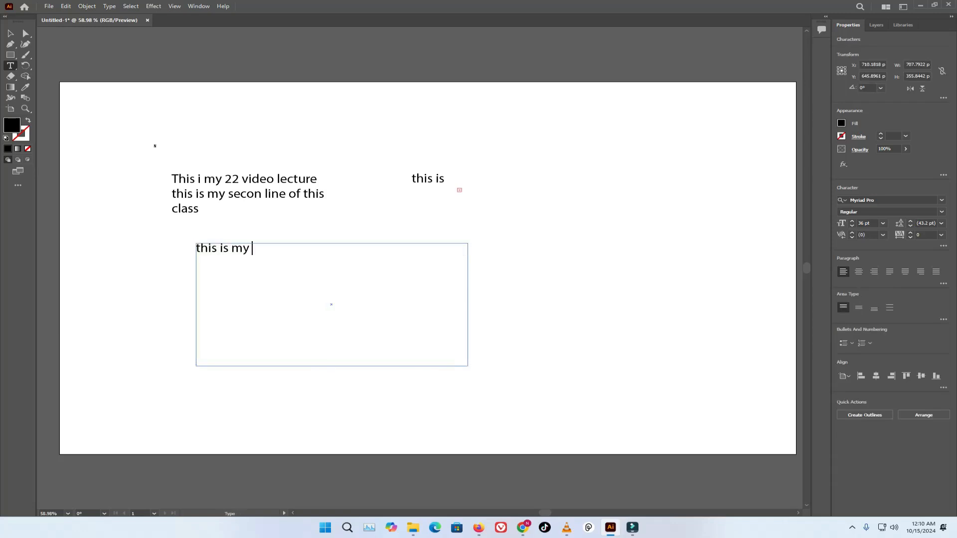
pyautogui.write('22 class if adobe illustrator')
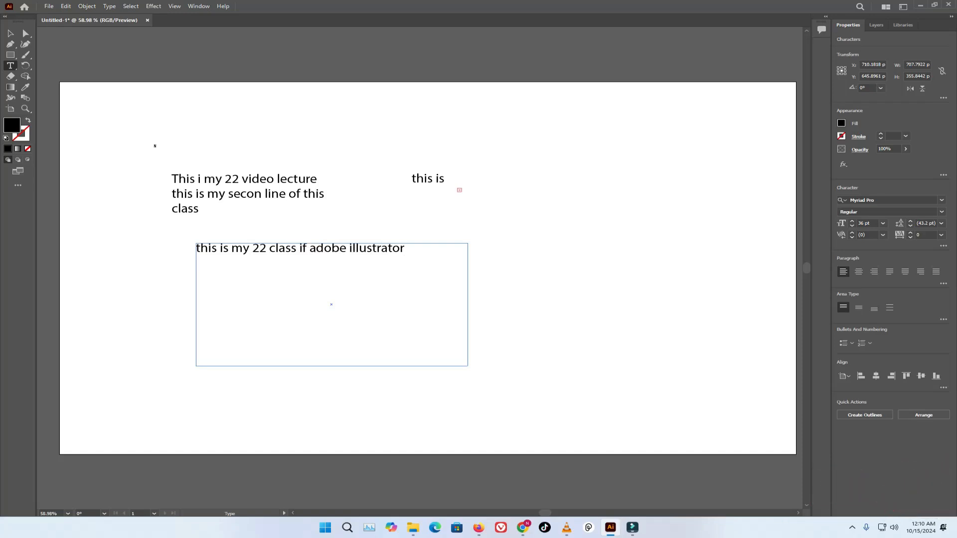
pyautogui.write('this is my second line of today class')
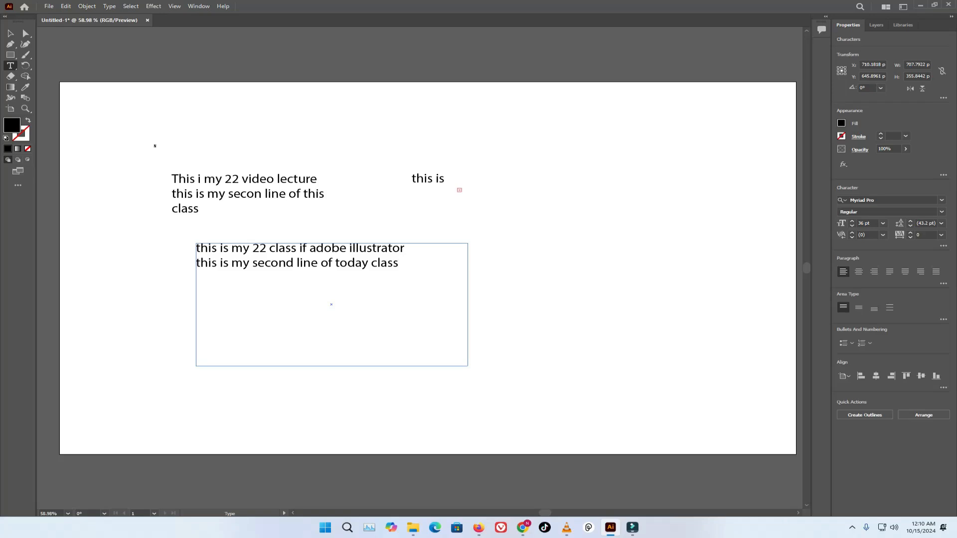
# - Move the two-line Adobe Illustrator text block right and slightly up, to about X 968 px, Y 629 px
pyautogui.hotkey('ctrl', 'shift', 'a')
pyautogui.press('a')
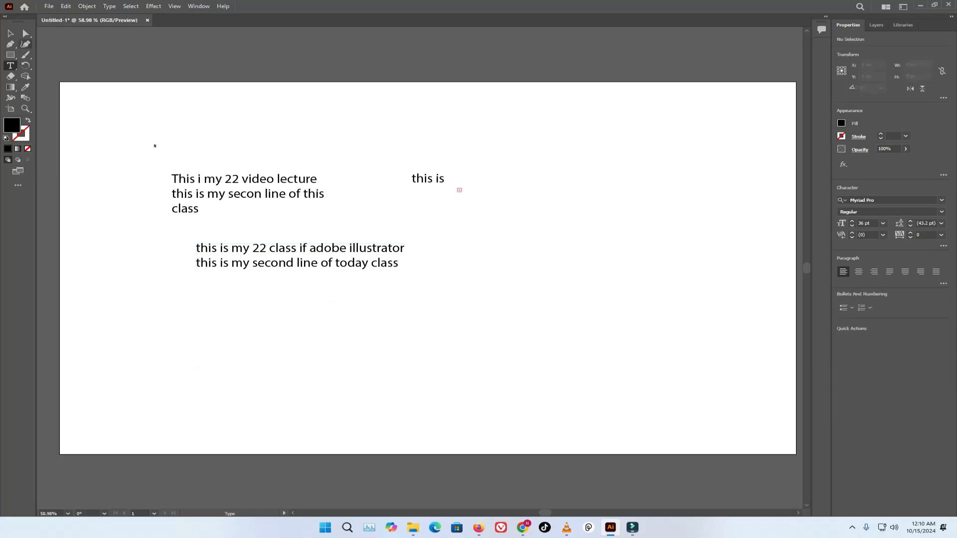
pyautogui.moveTo(294, 260)
pyautogui.mouseDown()
pyautogui.moveTo(343, 275)
pyautogui.moveTo(478, 241)
pyautogui.moveTo(297, 242)
pyautogui.mouseUp()
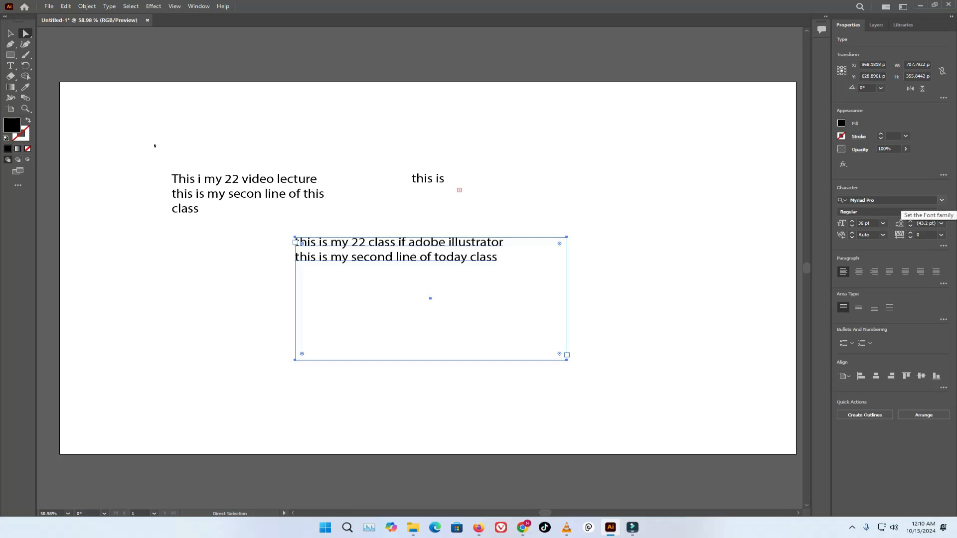
# - Preview font families such as Niagara Solid and Tw Cen MT Condensed Extra Bold on the two-line text without applying one
pyautogui.click(897, 200)
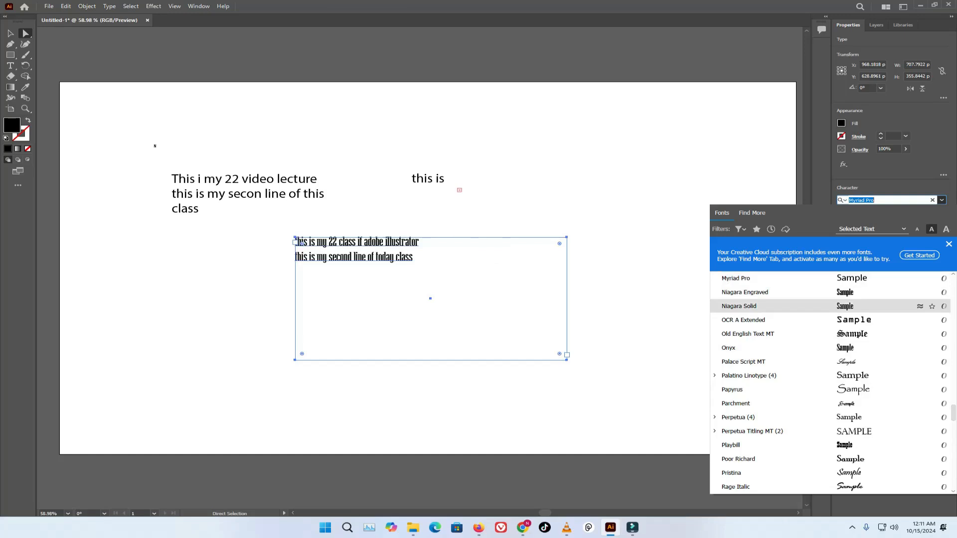
pyautogui.scroll(1, 829, 389)
pyautogui.scroll(-10, 829, 384)
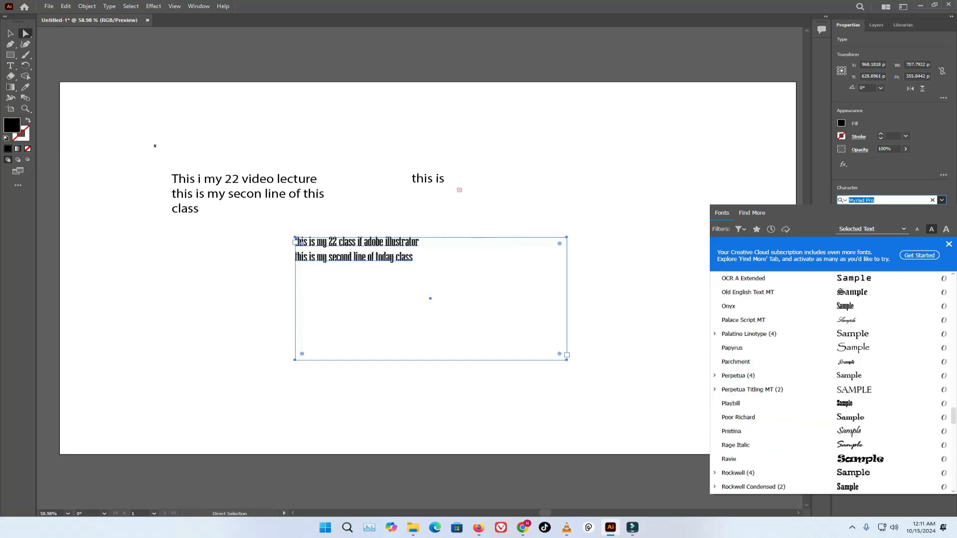
pyautogui.scroll(-4, 829, 347)
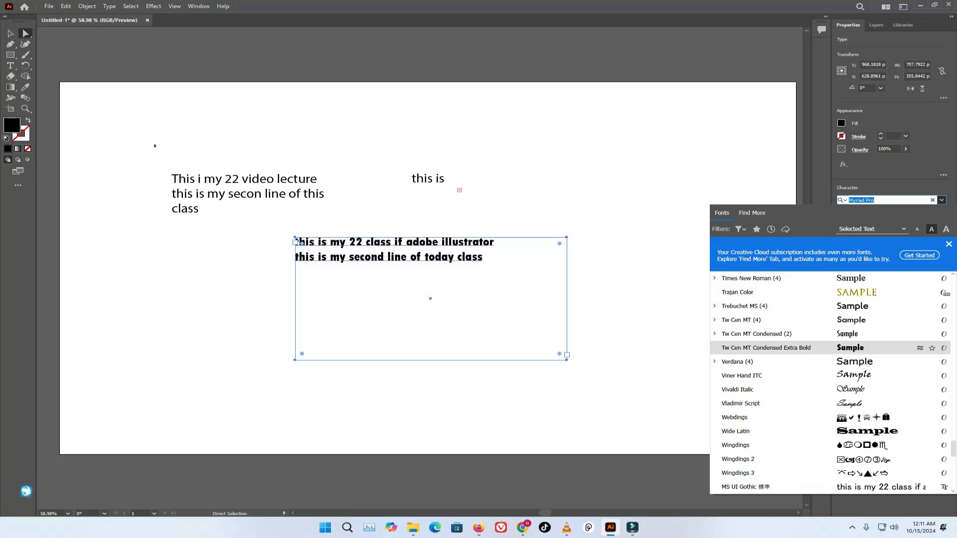
pyautogui.click(941, 200)
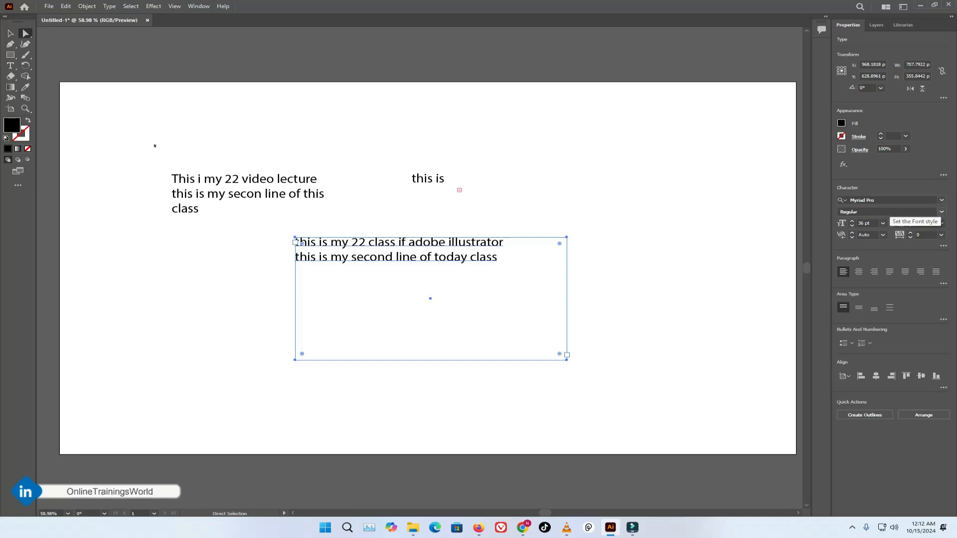
# - Set the font family of the two-line Adobe Illustrator text block to MV Boli, browsing the neighbouring fonts in the list
pyautogui.click(941, 212)
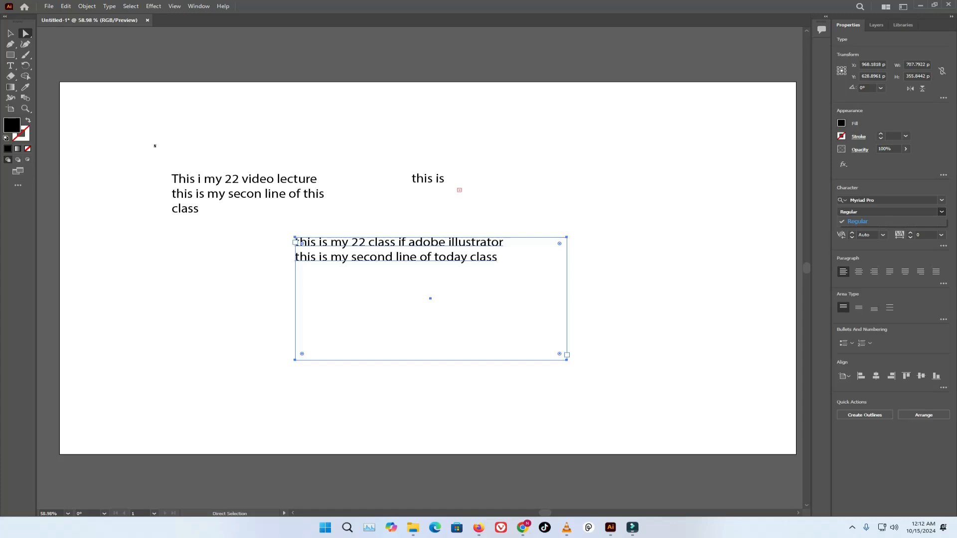
pyautogui.click(941, 200)
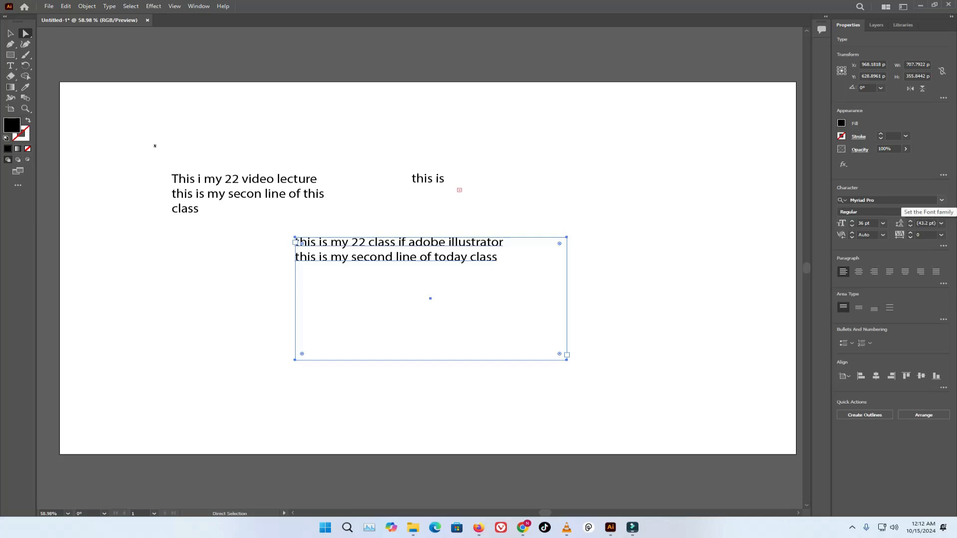
pyautogui.click(941, 200)
pyautogui.press('Down')
pyautogui.press('Down')
pyautogui.press('Down')
pyautogui.press('Down')
pyautogui.press('Down')
pyautogui.press('Down')
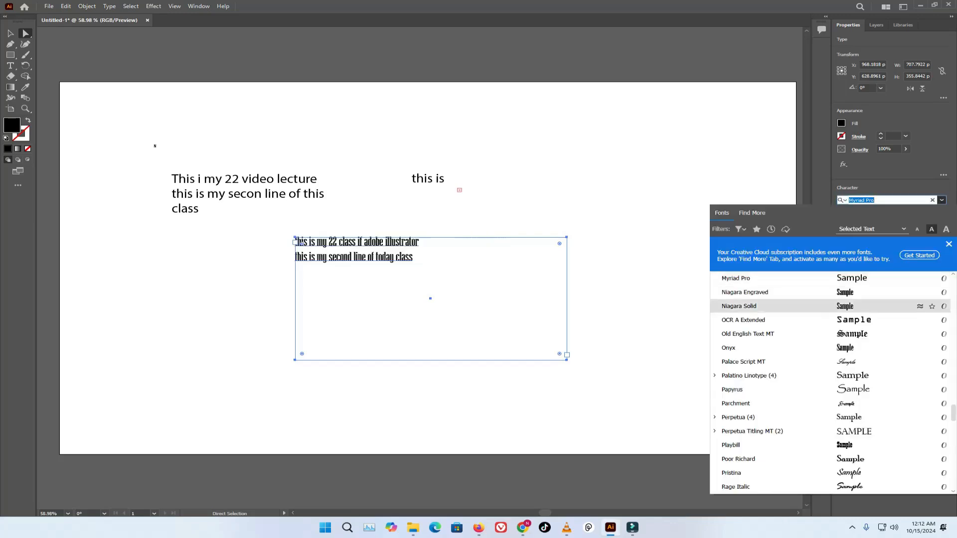
pyautogui.press('Up')
pyautogui.press('Up')
pyautogui.press('Up')
pyautogui.press('Up')
pyautogui.press('Up')
pyautogui.press('Up')
pyautogui.press('Up')
pyautogui.press('Up')
pyautogui.press('Up')
pyautogui.press('Down')
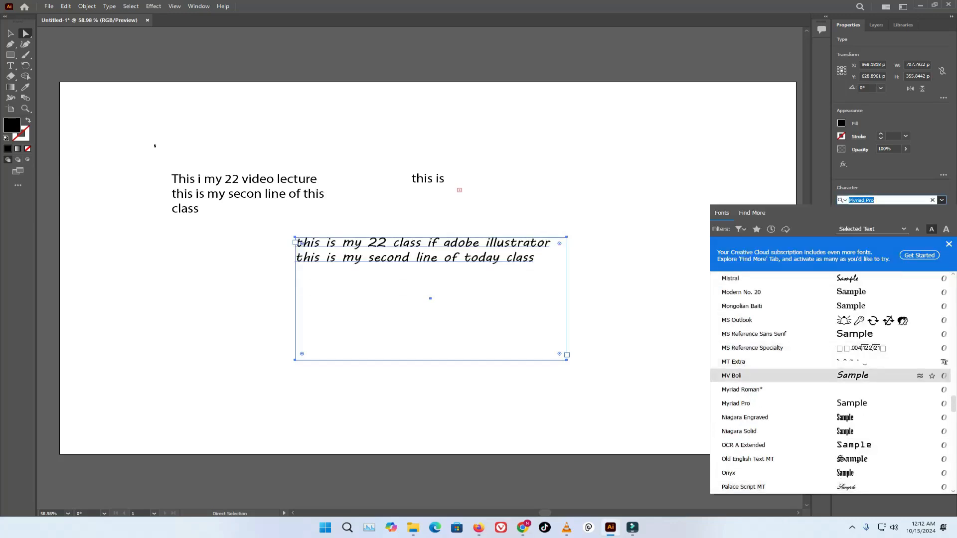
pyautogui.press('Return')
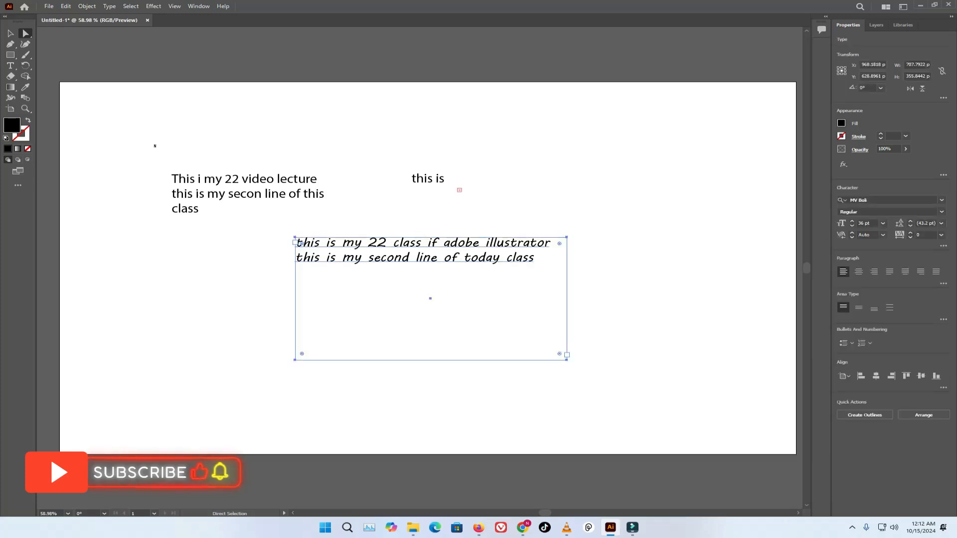
# - Select the first line of the MV Boli text with the Type tool and check which font styles are available
pyautogui.moveTo(545, 264); pyautogui.dragTo(312, 237)
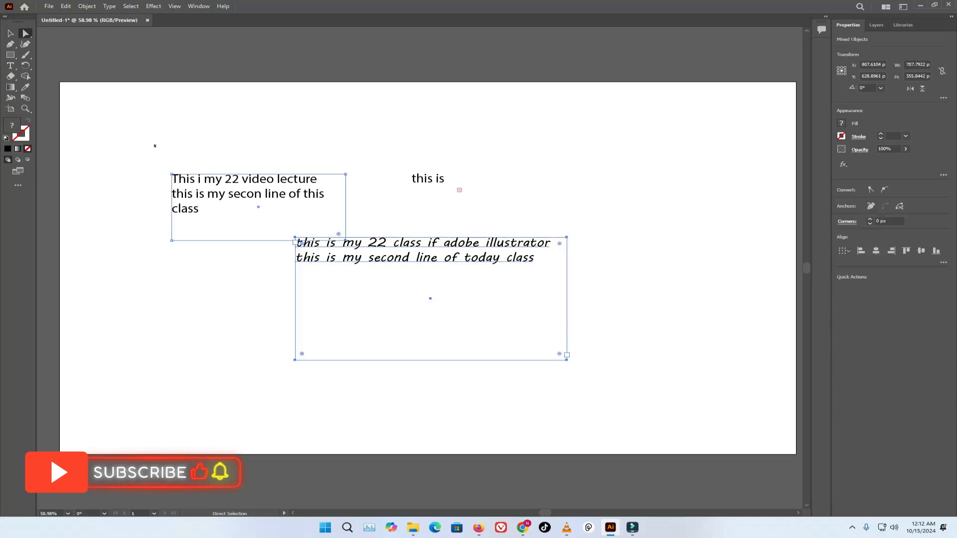
pyautogui.press('t')
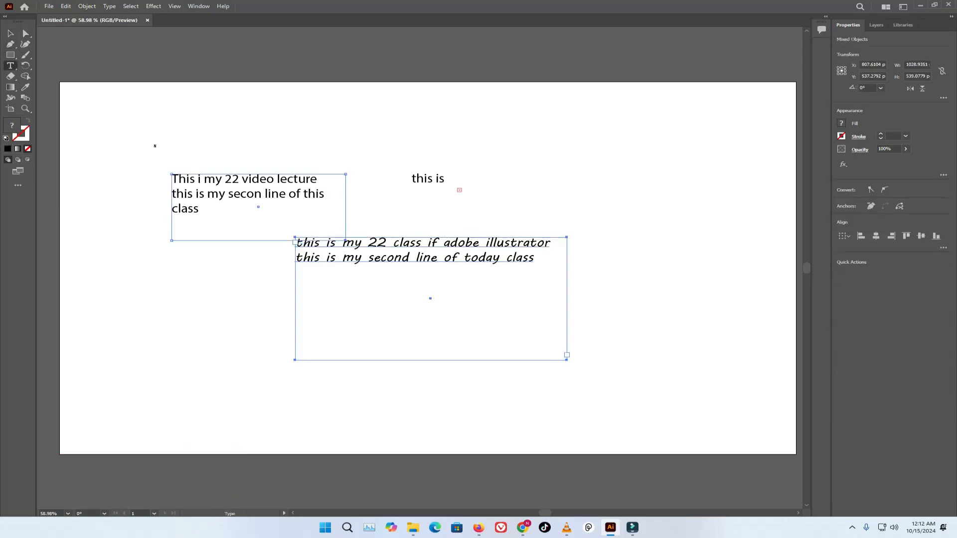
pyautogui.moveTo(550, 243); pyautogui.dragTo(302, 243)
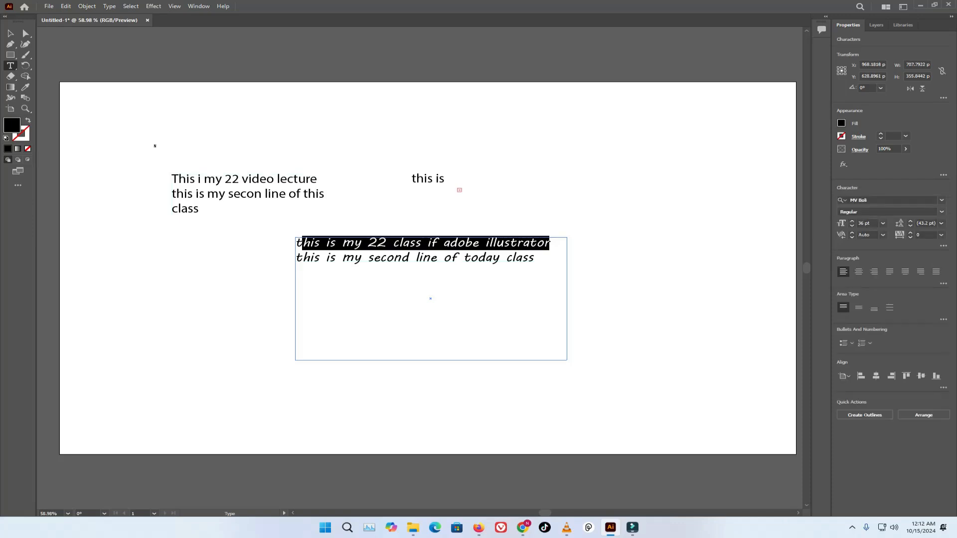
pyautogui.click(897, 212)
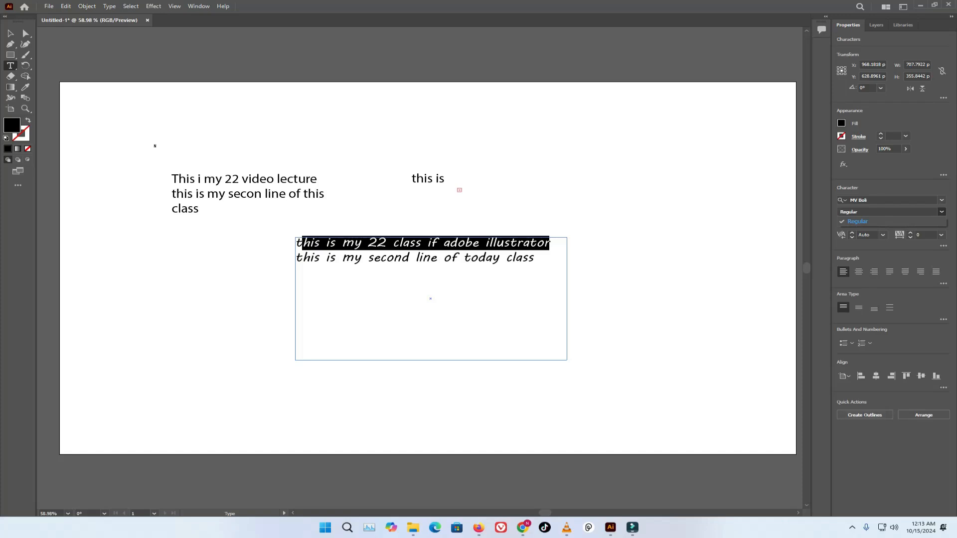
pyautogui.click(859, 308)
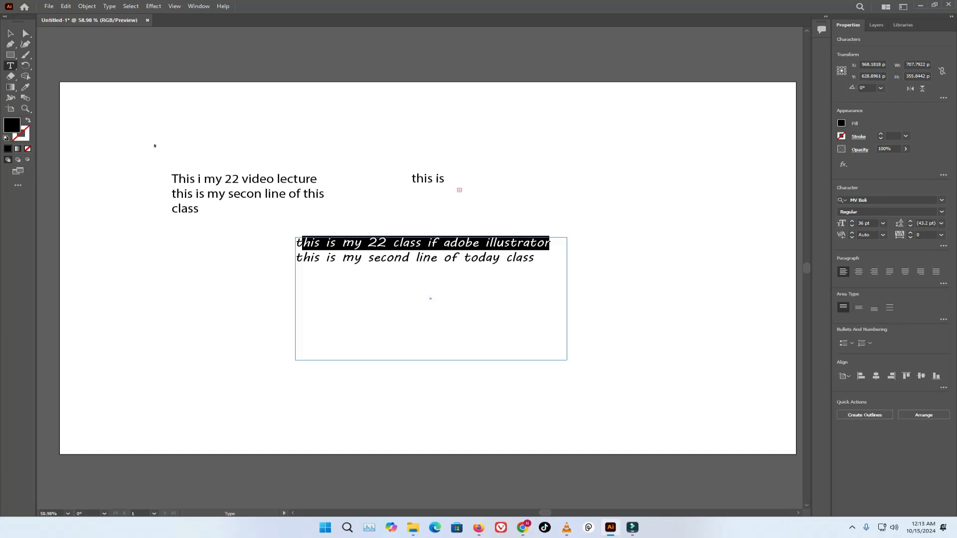
# - Place "Lorem ipsum" point text below the second line's end, and justify the two-line block vertically after trying center and bottom alignment
pyautogui.click(532, 275)
pyautogui.click(533, 258)
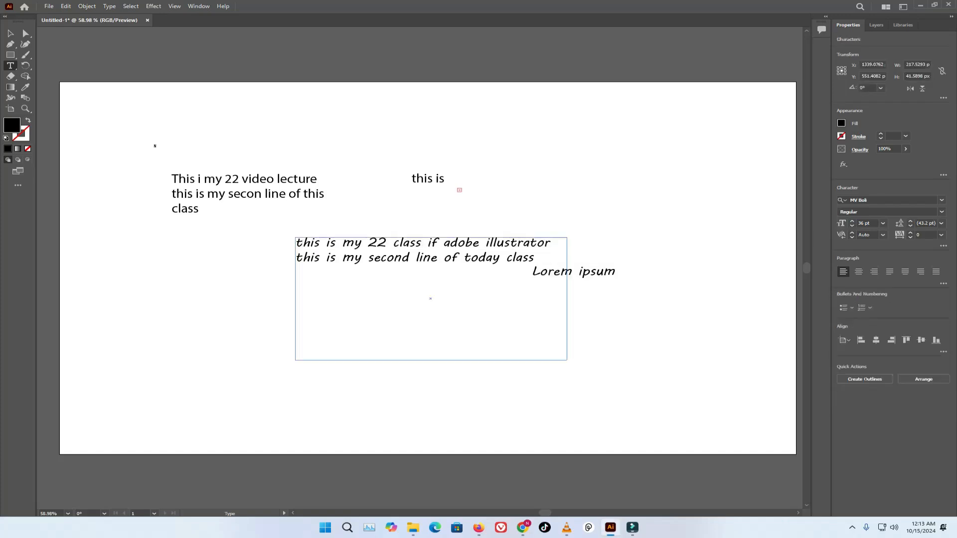
pyautogui.moveTo(533, 258); pyautogui.dragTo(295, 244)
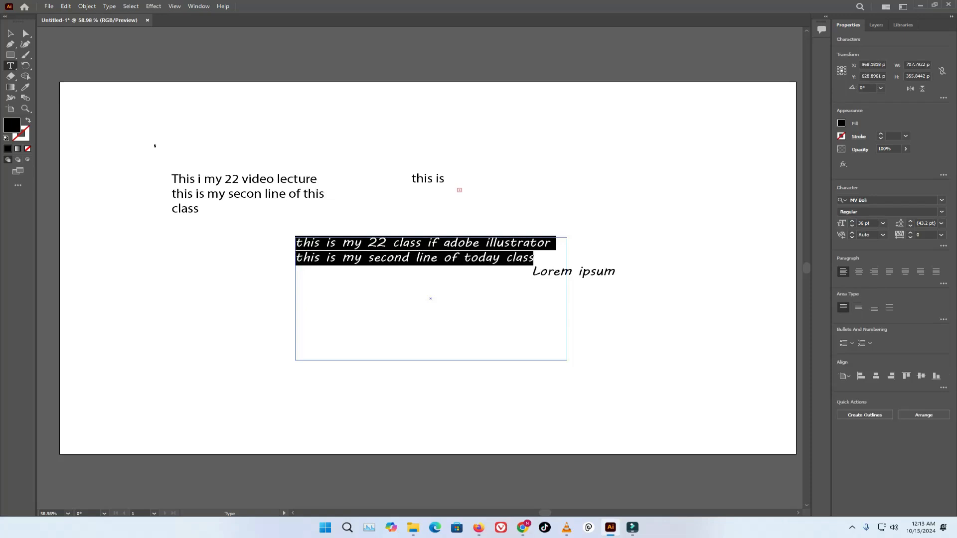
pyautogui.click(858, 308)
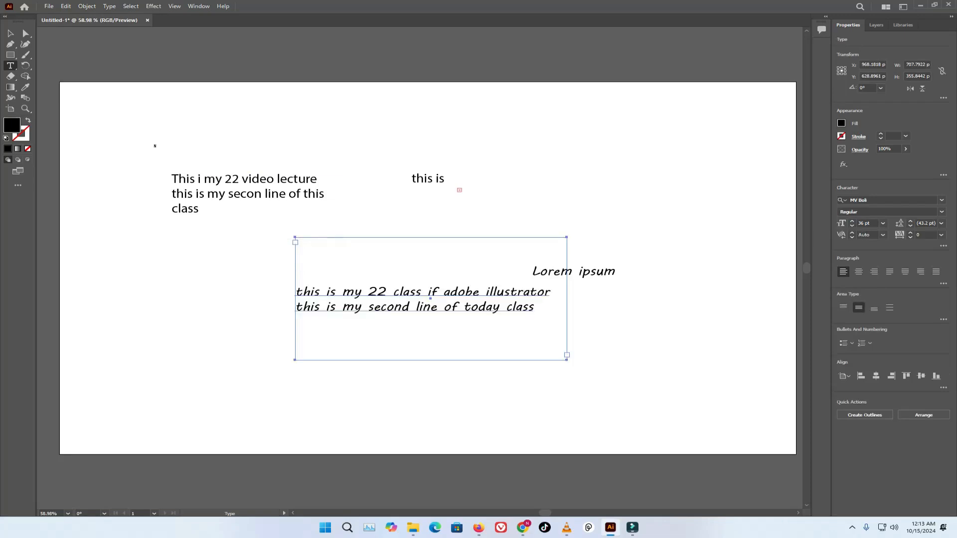
pyautogui.click(874, 307)
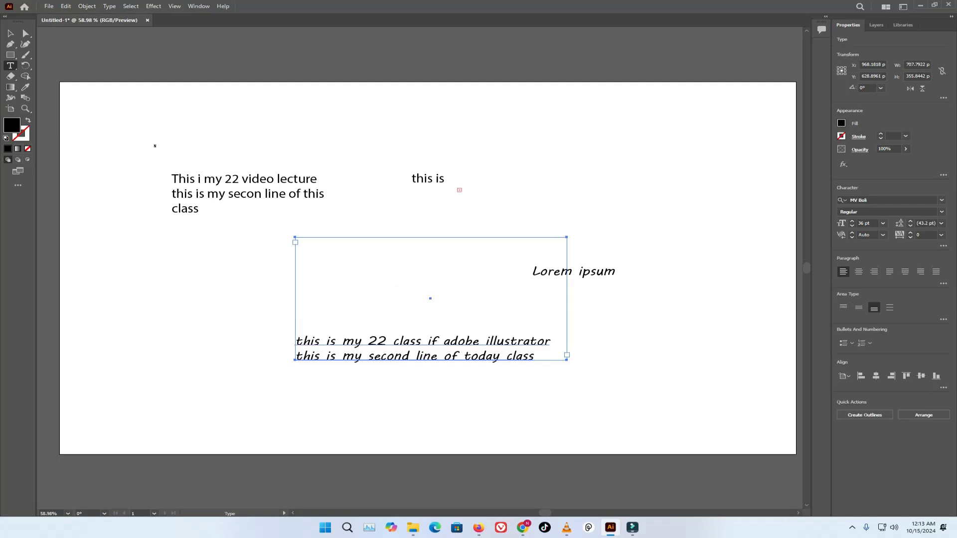
pyautogui.click(890, 308)
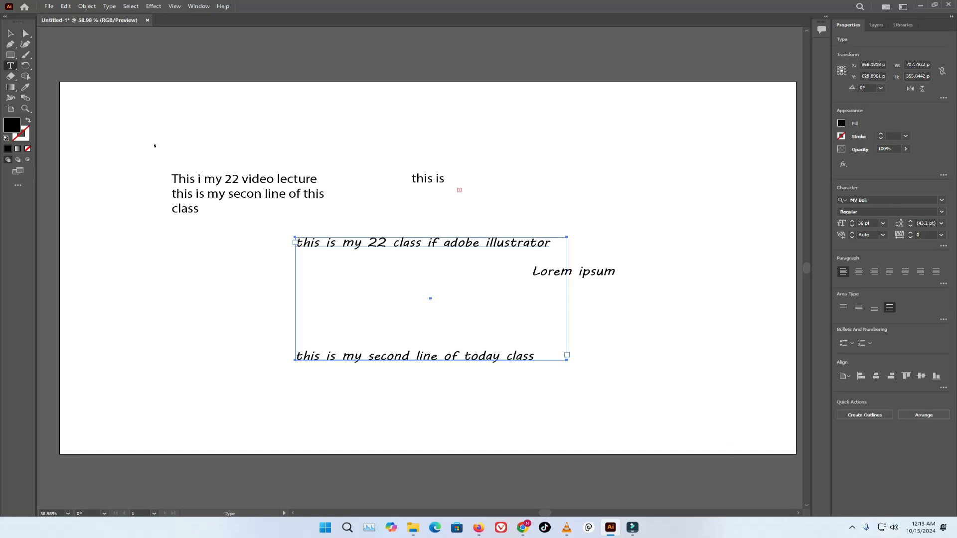
# - Apply bullets to the "This i my 22 video lecture" block, replace them with 1-2-3 numbering, and view the numbering style options
pyautogui.moveTo(179, 175); pyautogui.dragTo(231, 212)
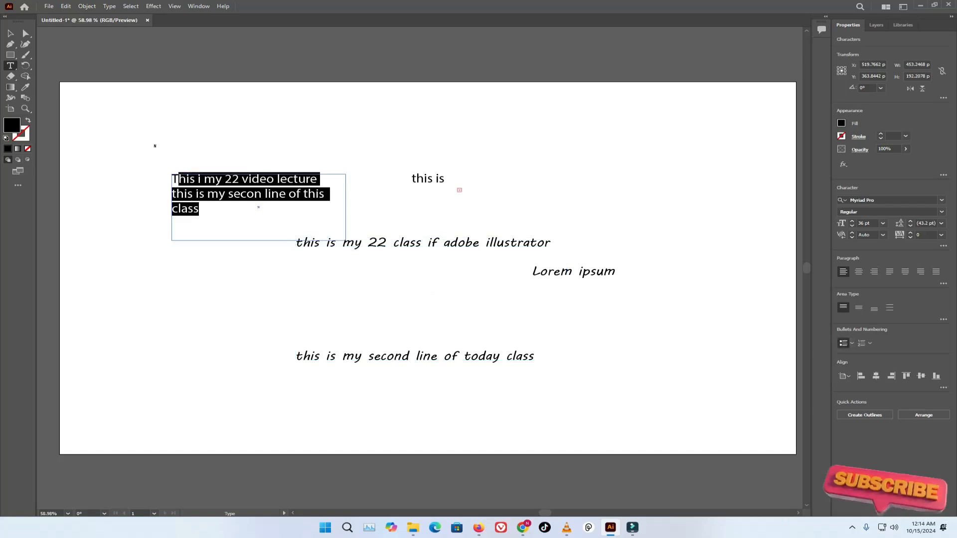
pyautogui.click(843, 343)
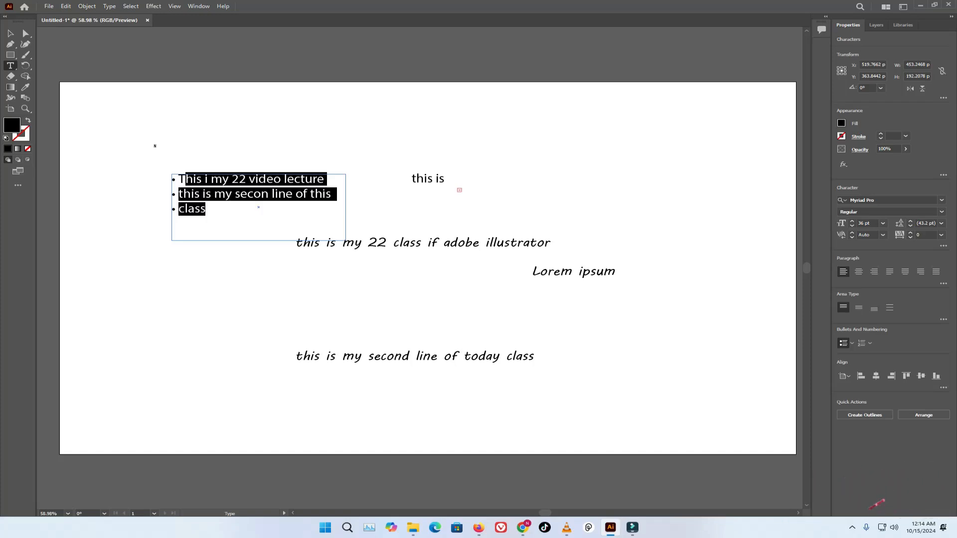
pyautogui.click(861, 343)
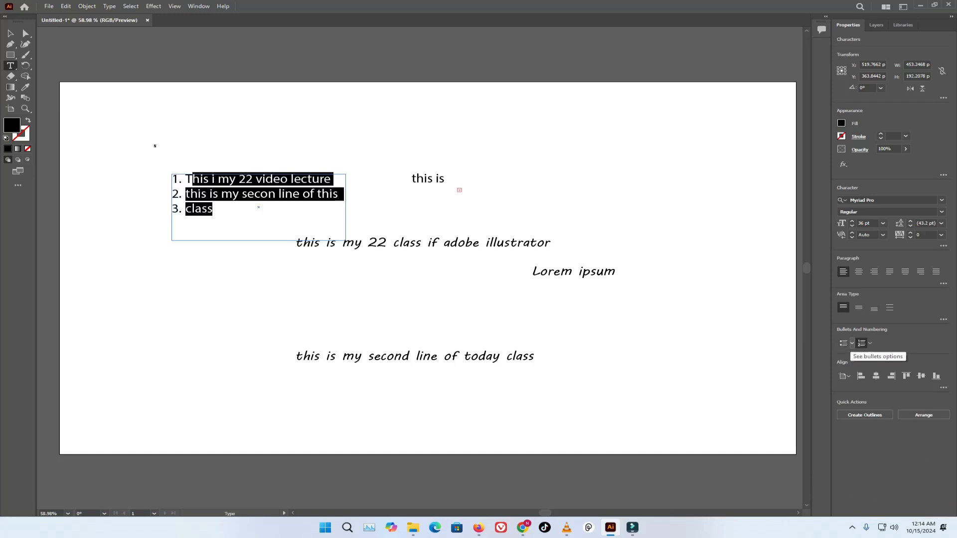
pyautogui.click(852, 343)
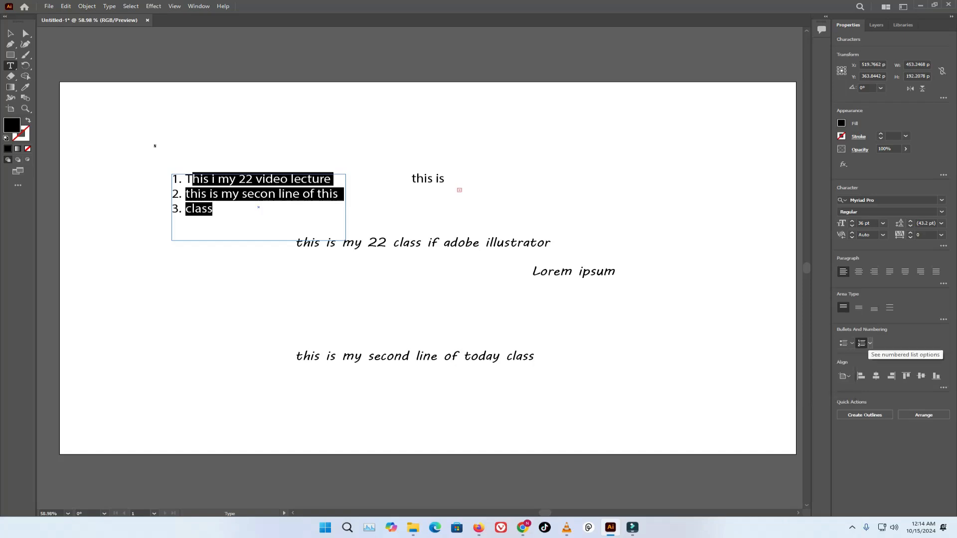
pyautogui.click(869, 343)
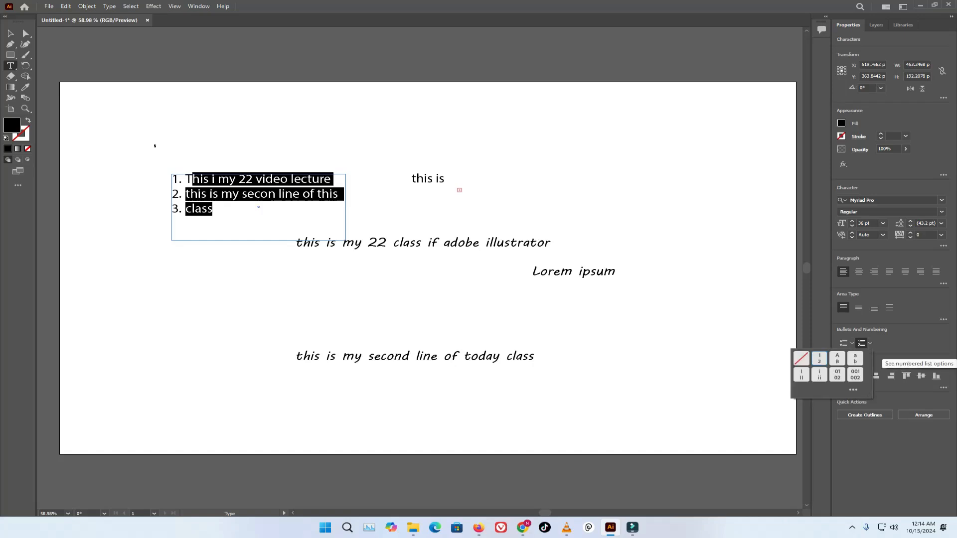
pyautogui.press('Escape')
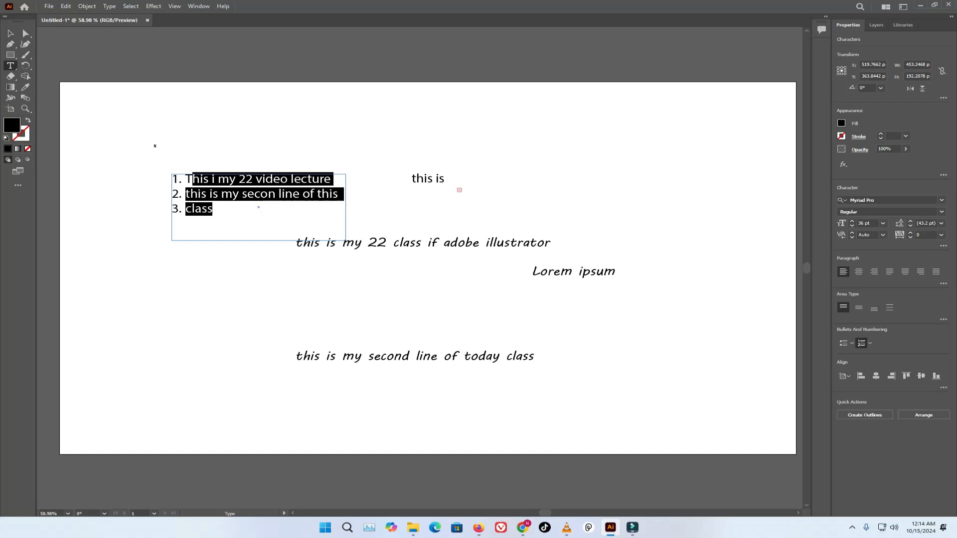
# - Switch to Firefox, search Google for "ipsum dummy text" and open the lipsum.com generator site
pyautogui.click(479, 527)
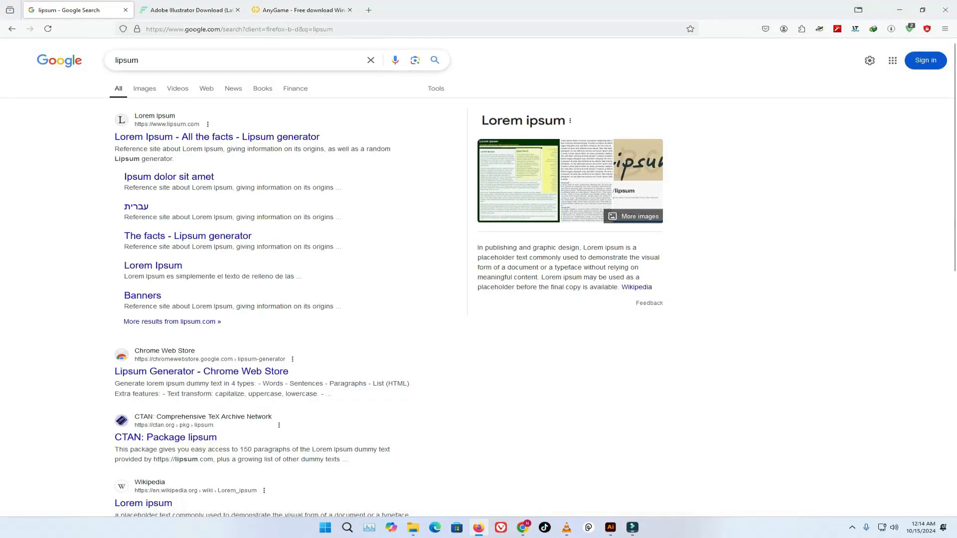
pyautogui.scroll(-2, 165, 345)
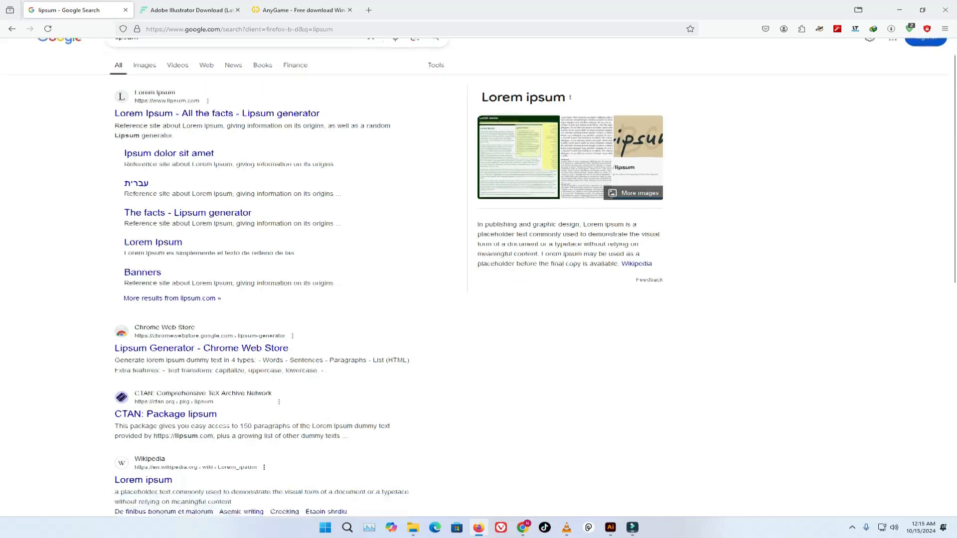
pyautogui.scroll(2, 164, 371)
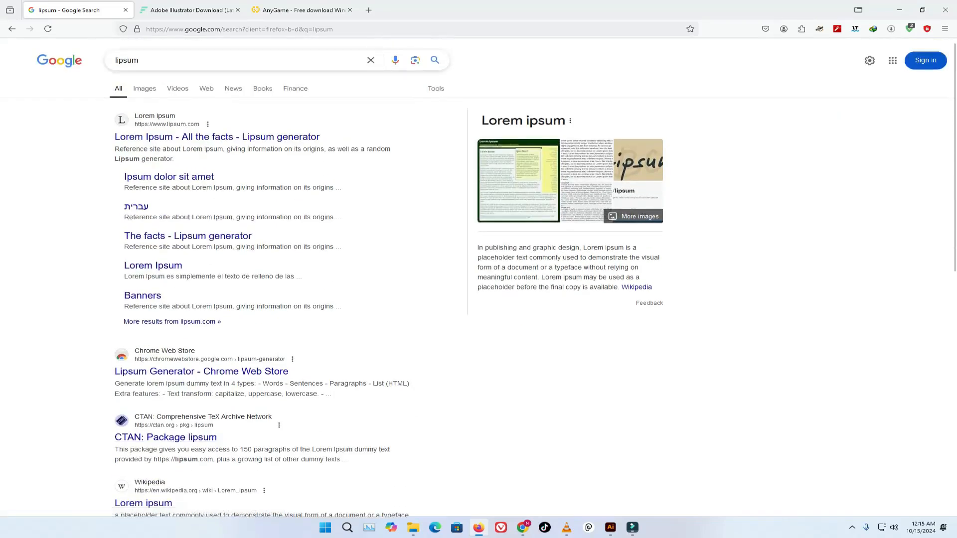
pyautogui.click(200, 60)
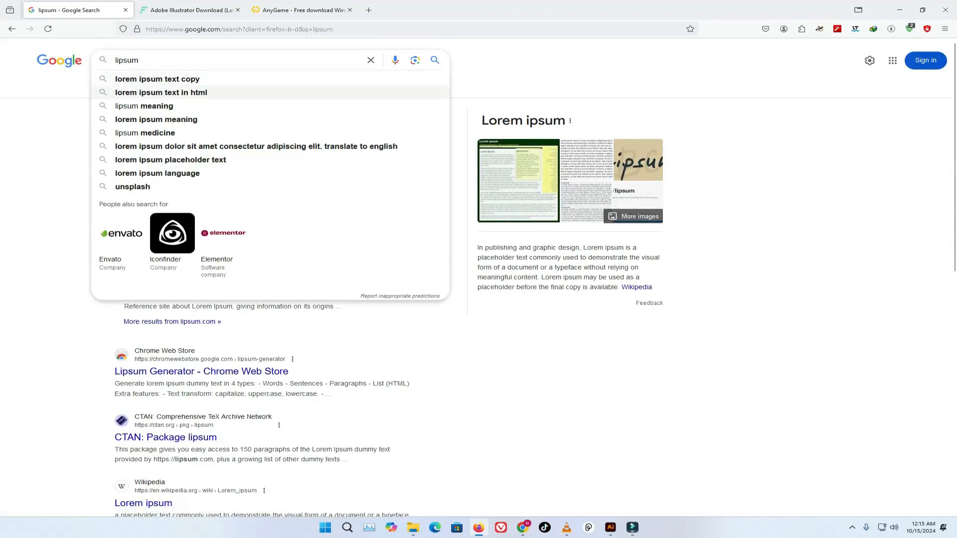
pyautogui.write('du')
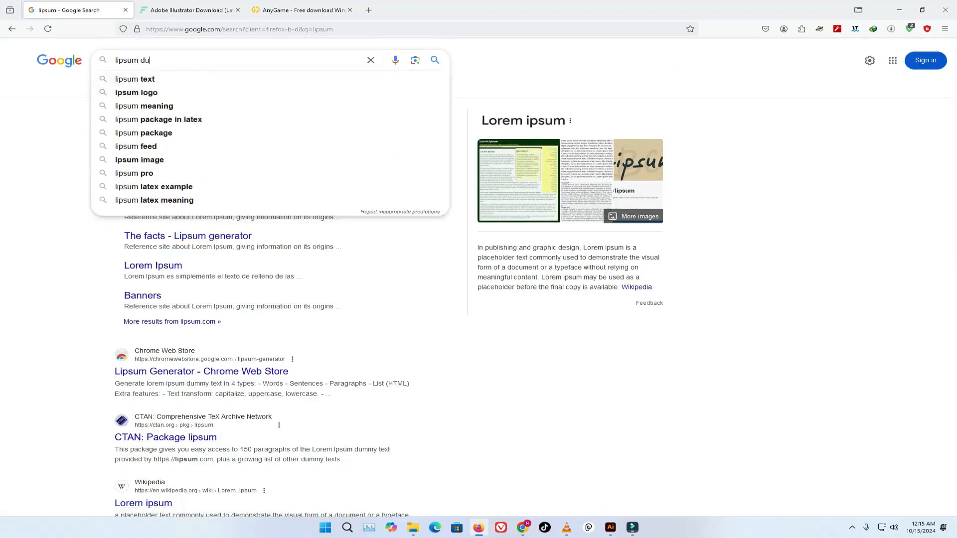
pyautogui.write('mmy text')
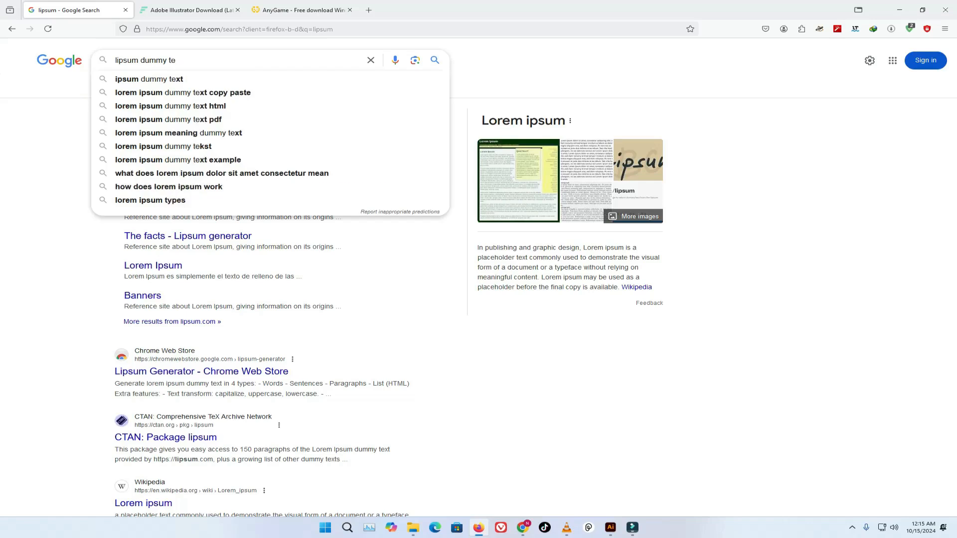
pyautogui.press('Down')
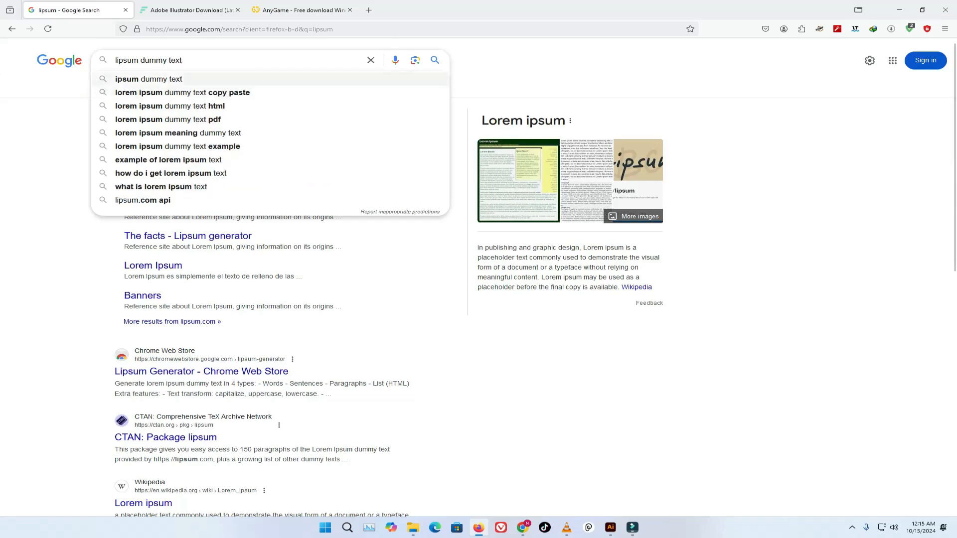
pyautogui.press('Return')
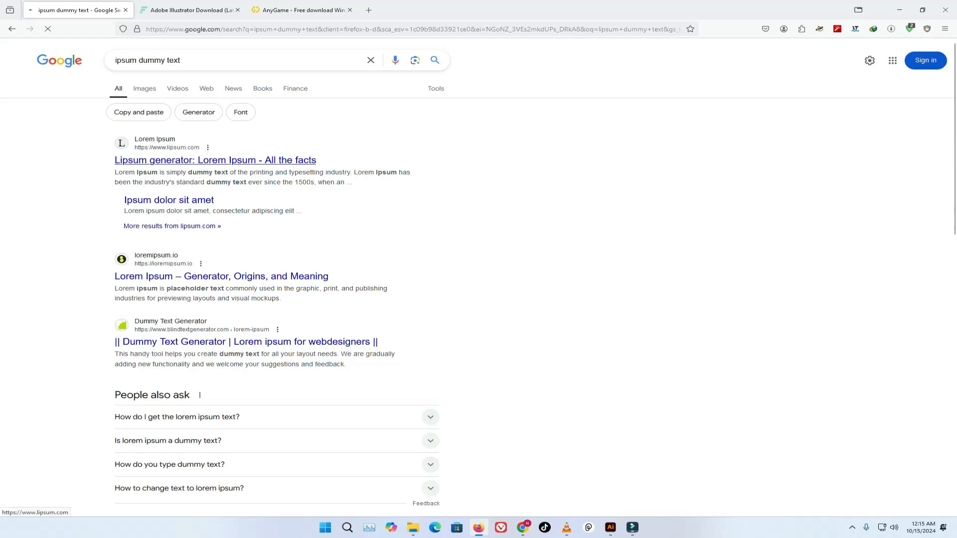
pyautogui.click(215, 160)
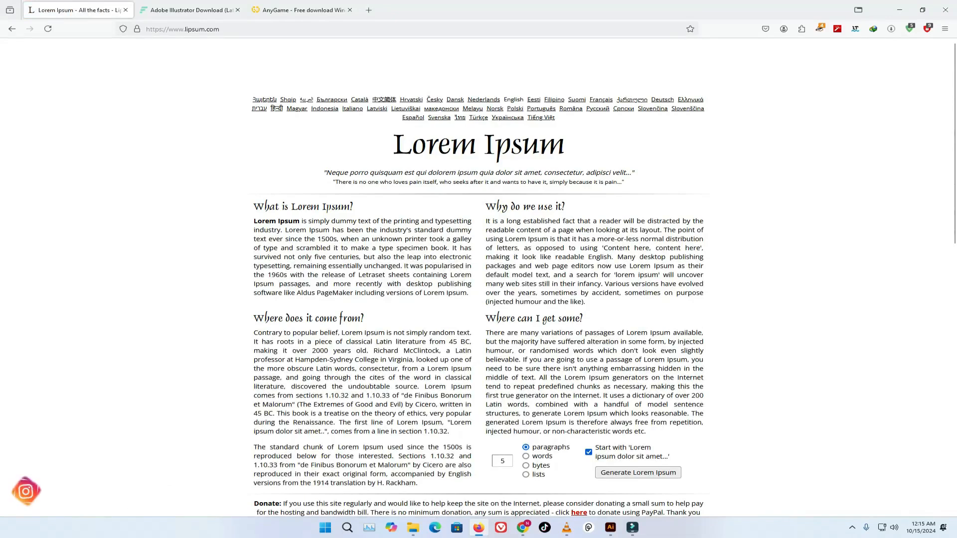
# - Generate 8 paragraphs of Lorem Ipsum dummy text, look through them, and switch back to Adobe Illustrator
pyautogui.scroll(-2, 478, 299)
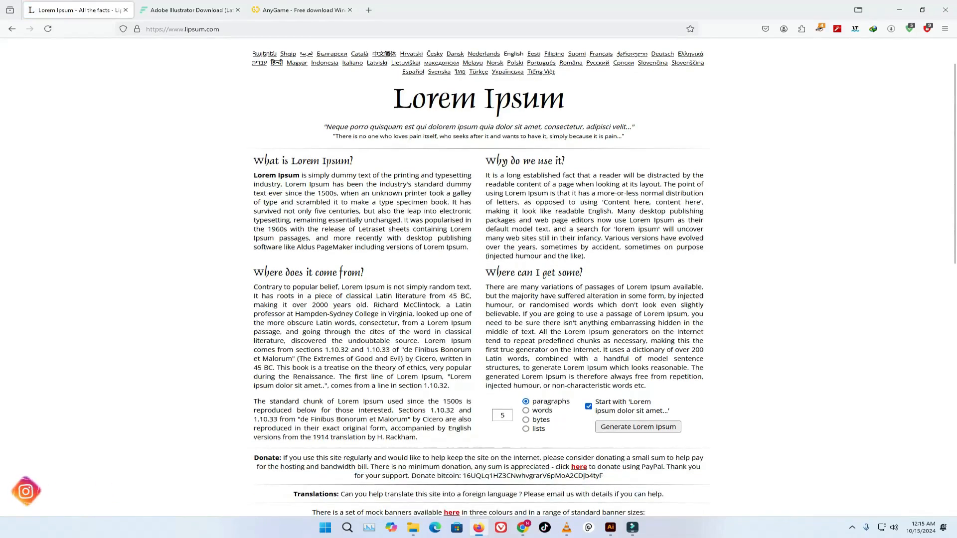
pyautogui.doubleClick(494, 415)
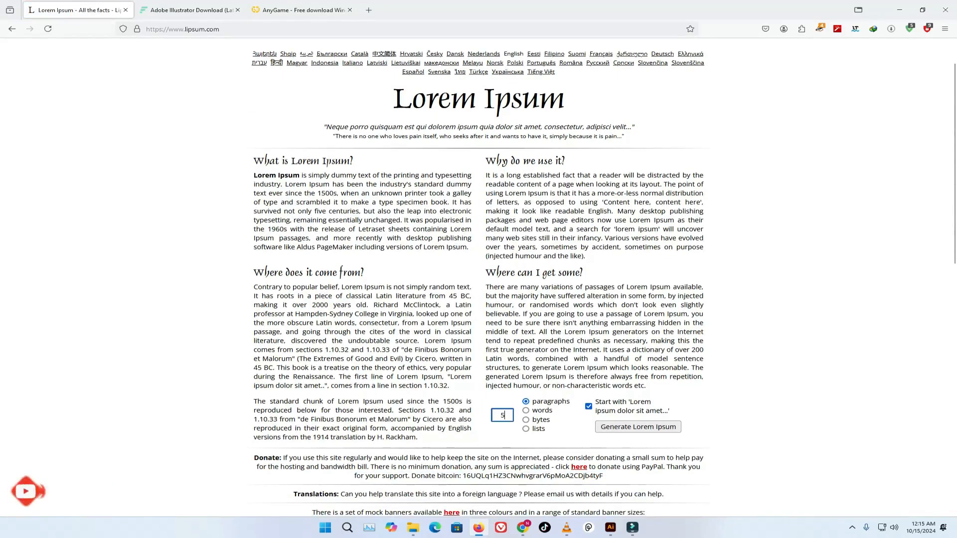
pyautogui.rightClick(494, 415)
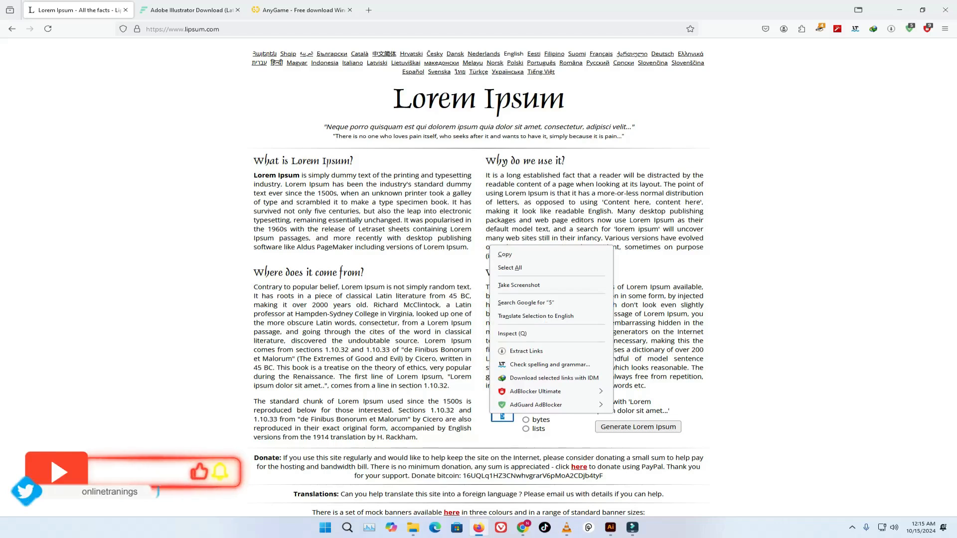
pyautogui.press('Escape')
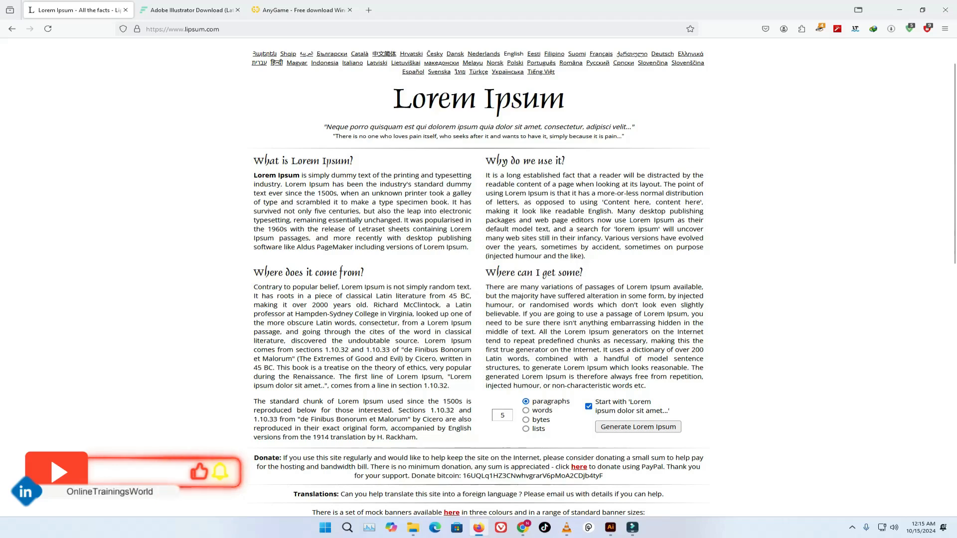
pyautogui.doubleClick(503, 415)
pyautogui.write('10')
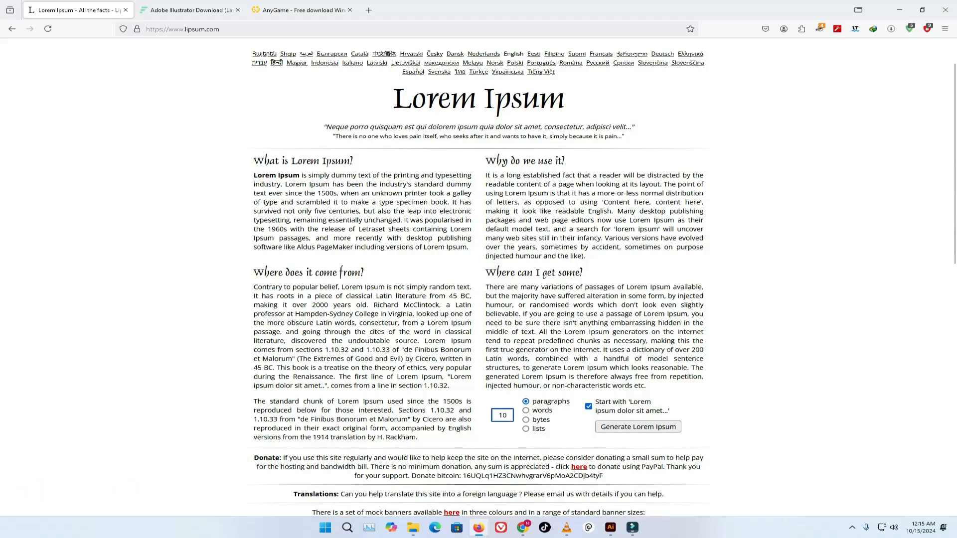
pyautogui.press('BackSpace')
pyautogui.write('8')
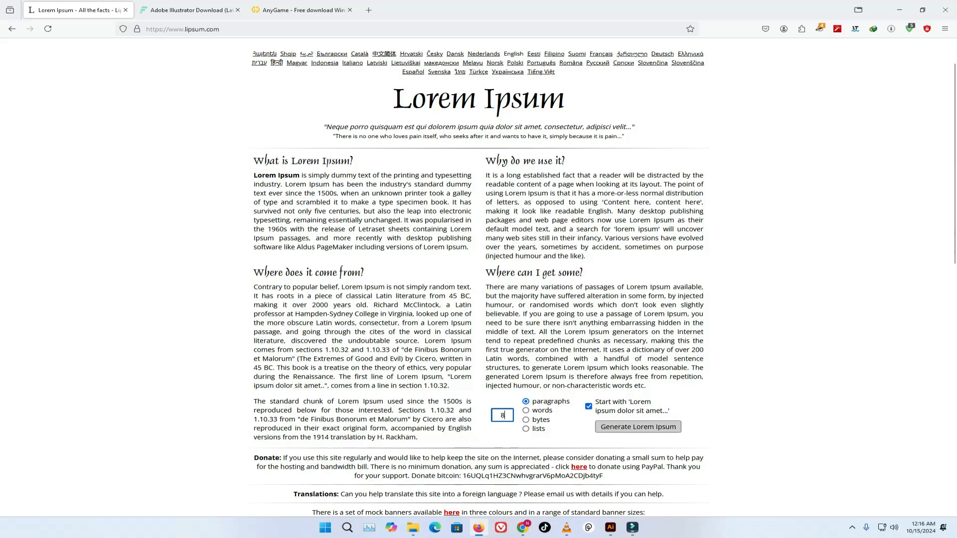
pyautogui.press('Return')
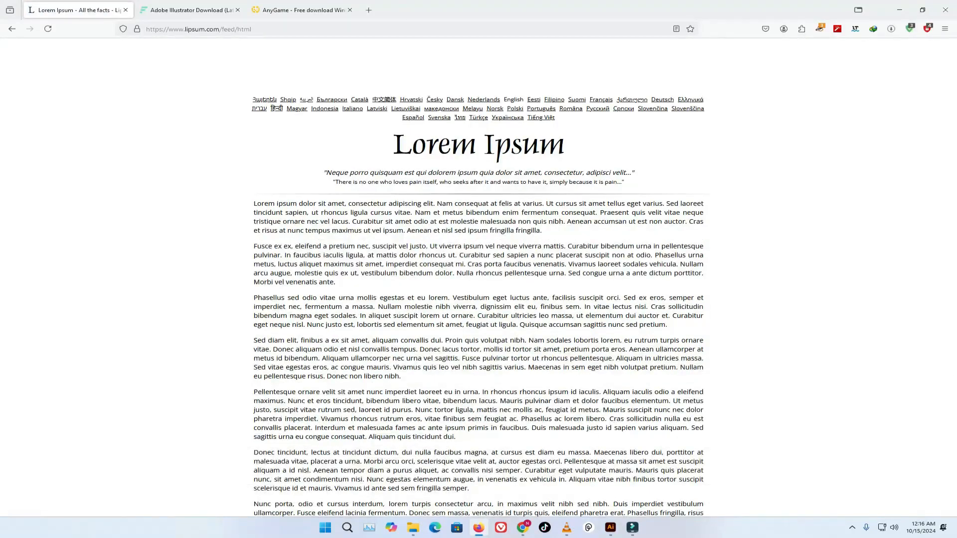
pyautogui.scroll(-4, 478, 279)
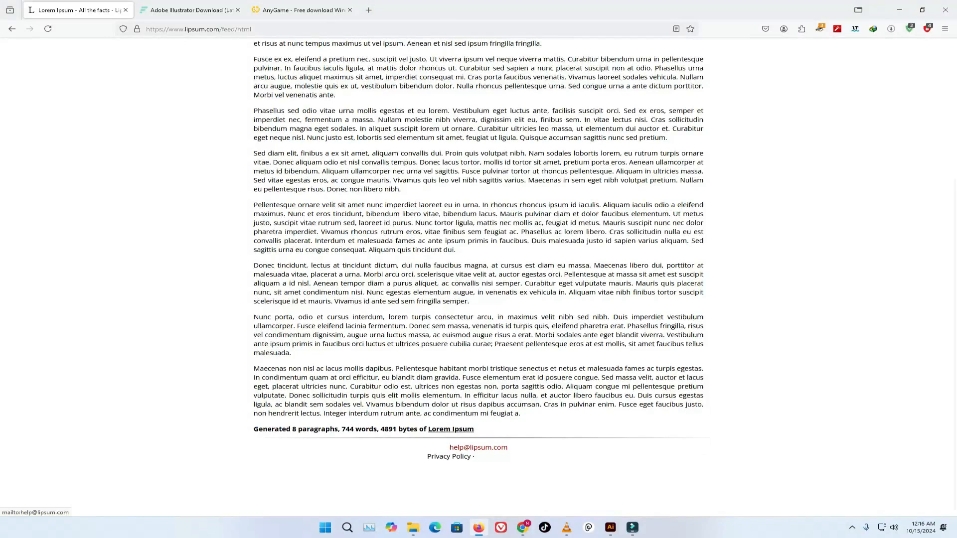
pyautogui.hotkey('alt', 'Tab')
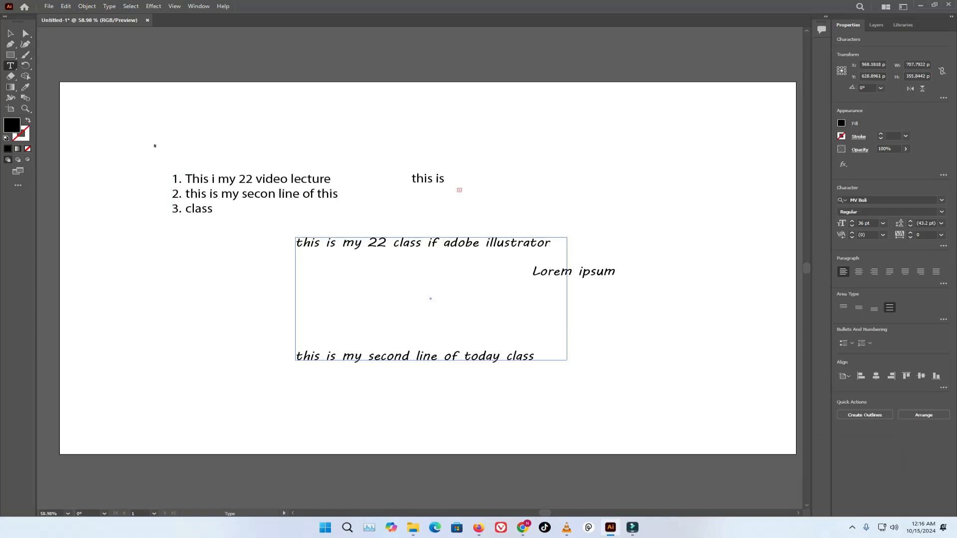